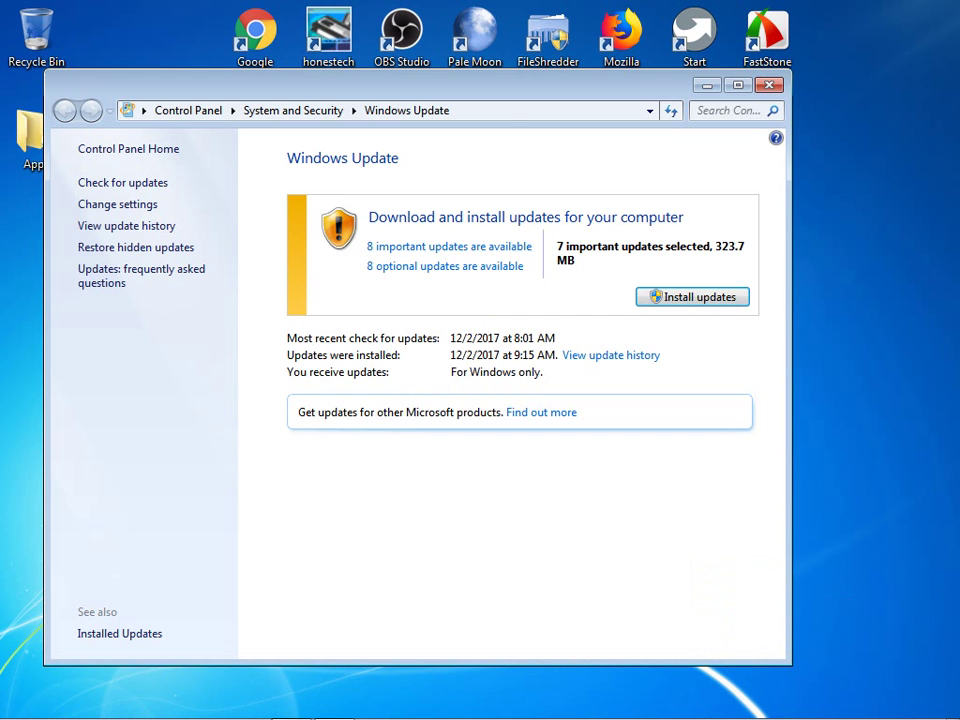
- Open the list of important updates and inspect the Microsoft .NET Framework 4.6.1 update (KB3102433), toggling its selection on and off
{"action": "left_click", "coordinate": [449, 246]}
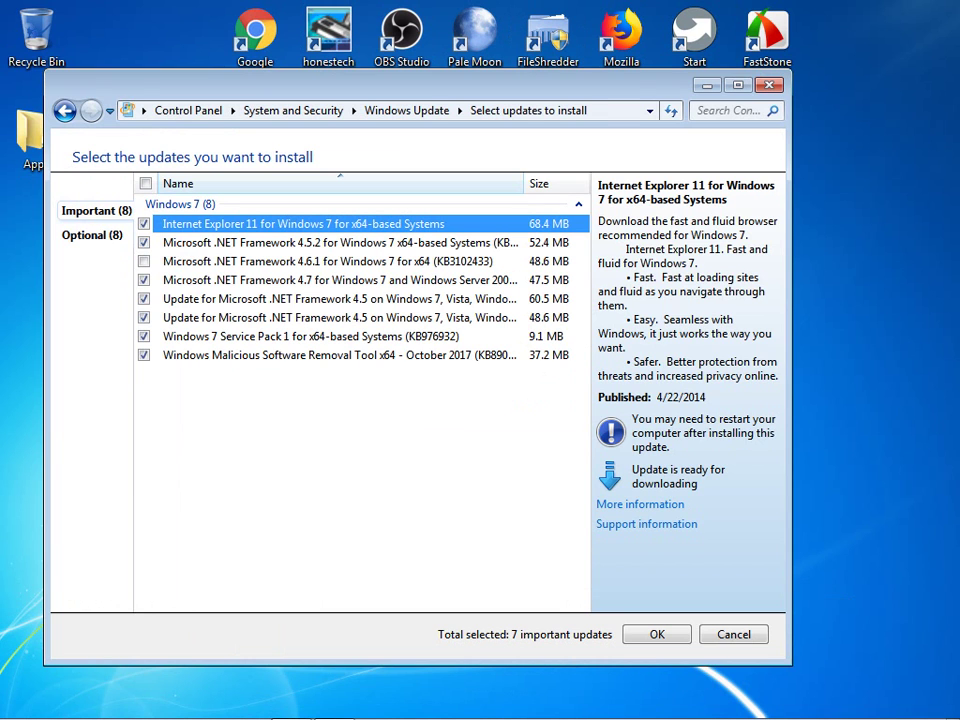
{"action": "left_click", "coordinate": [200, 261]}
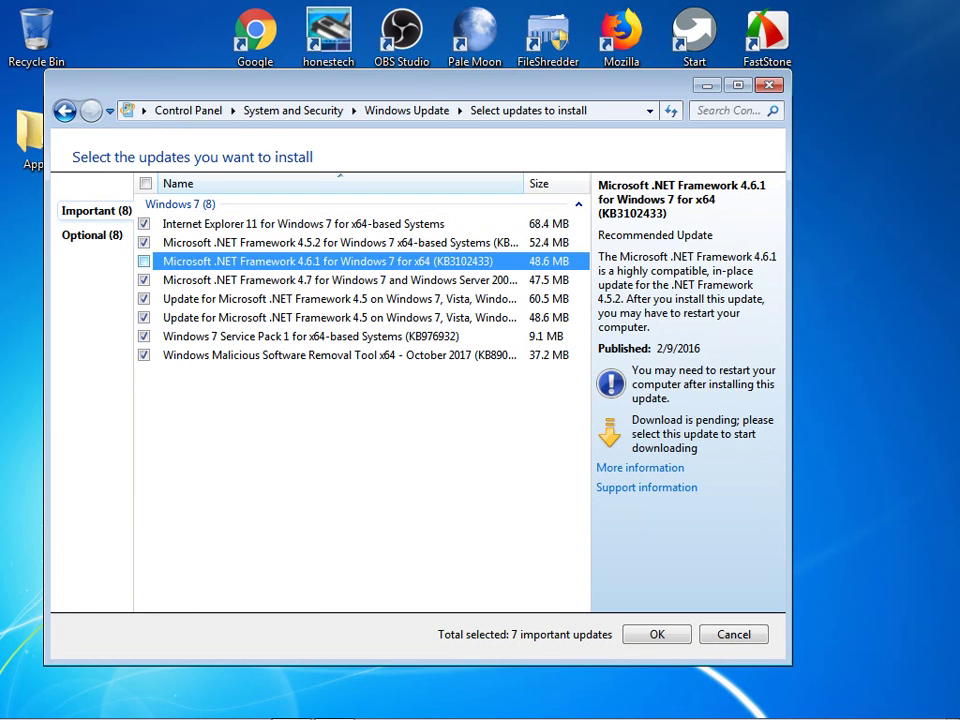
{"action": "left_click", "coordinate": [144, 261]}
{"action": "left_click", "coordinate": [144, 261]}
{"action": "key", "text": "space"}
{"action": "key", "text": "space"}
- Glance at the optional updates, and examine the important ones from Windows 7 Service Pack 1 and Malicious Software Removal Tool to .NET Framework 4.5.2
{"action": "left_click", "coordinate": [92, 235]}
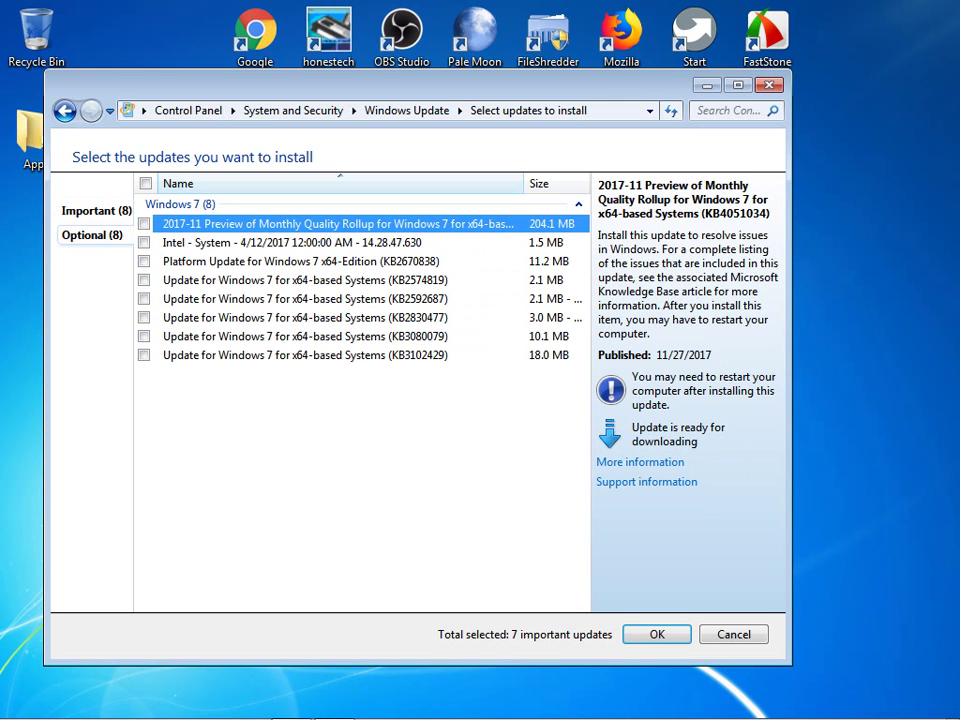
{"action": "left_click", "coordinate": [96, 211]}
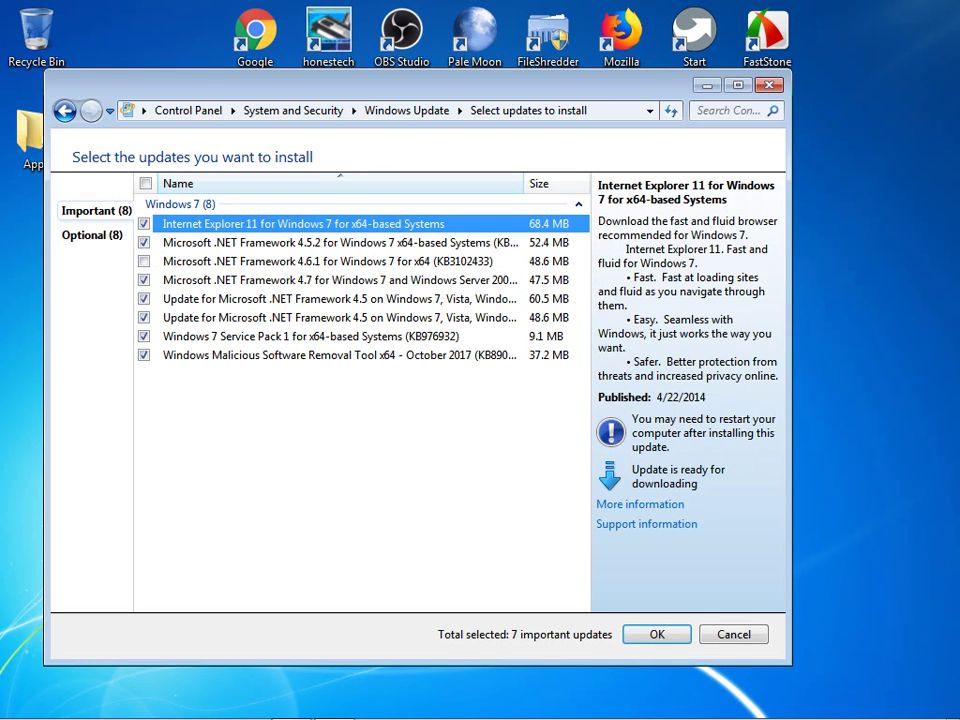
{"action": "left_click", "coordinate": [311, 336]}
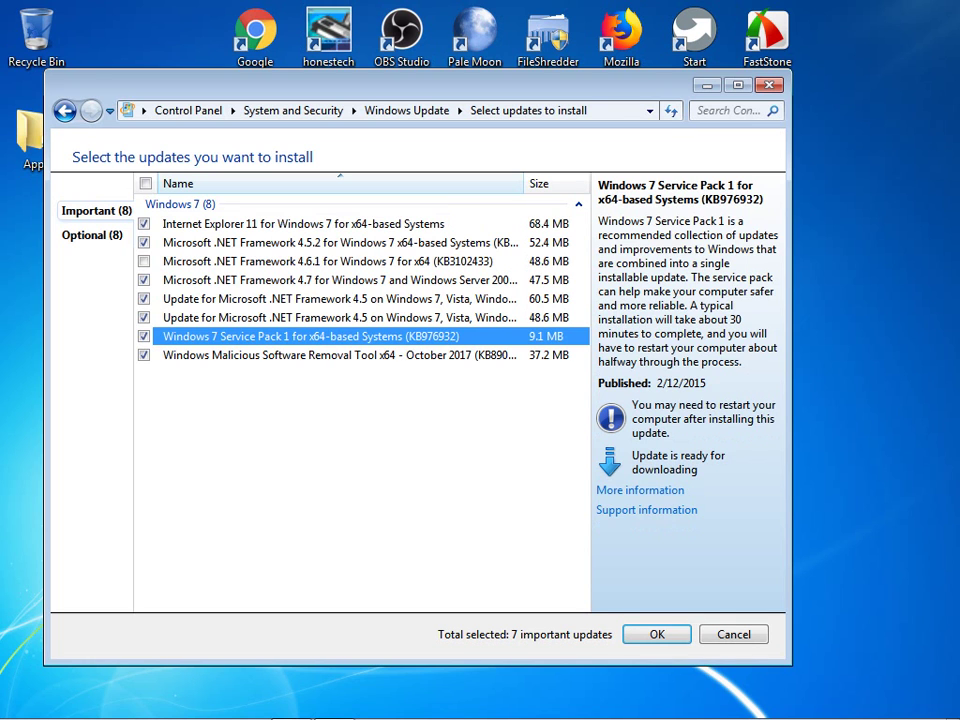
{"action": "left_click", "coordinate": [339, 355]}
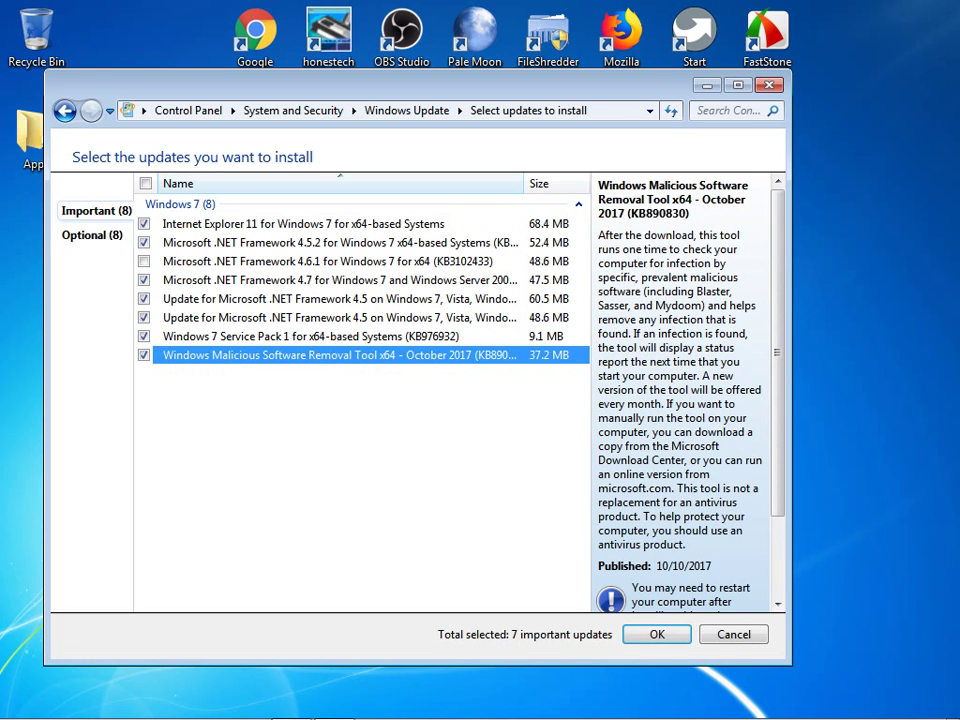
{"action": "left_click", "coordinate": [339, 318]}
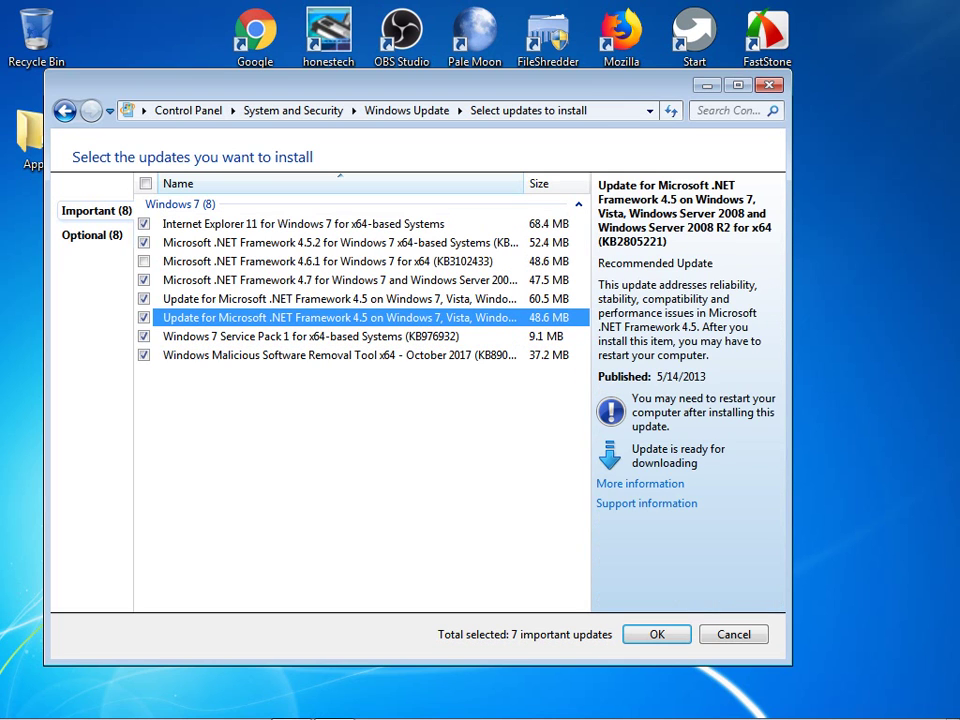
{"action": "left_click", "coordinate": [339, 299]}
{"action": "left_click", "coordinate": [339, 280]}
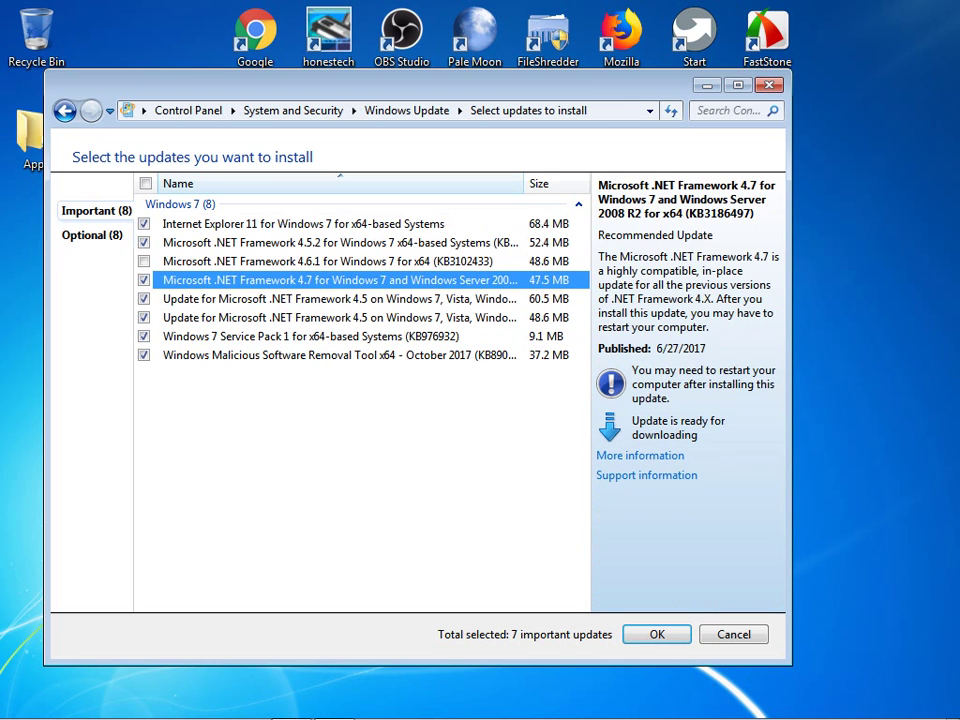
{"action": "left_click", "coordinate": [328, 261]}
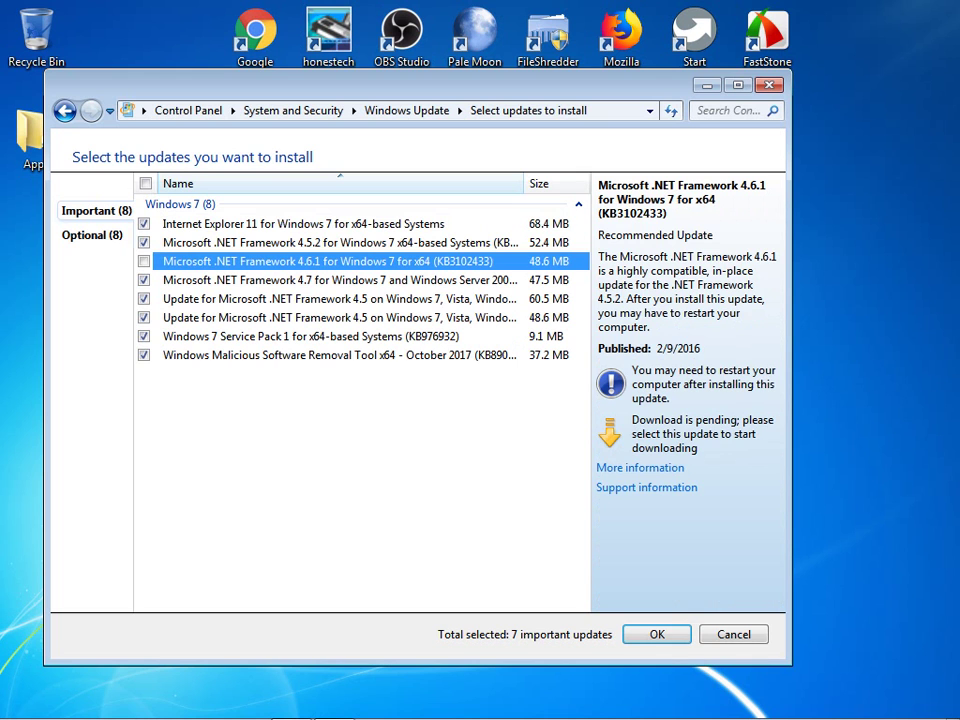
{"action": "left_click", "coordinate": [339, 243]}
- Examine the details of the optional updates one by one, from the 2017-11 Preview of Monthly Quality Rollup to KB3102429
{"action": "left_click", "coordinate": [92, 235]}
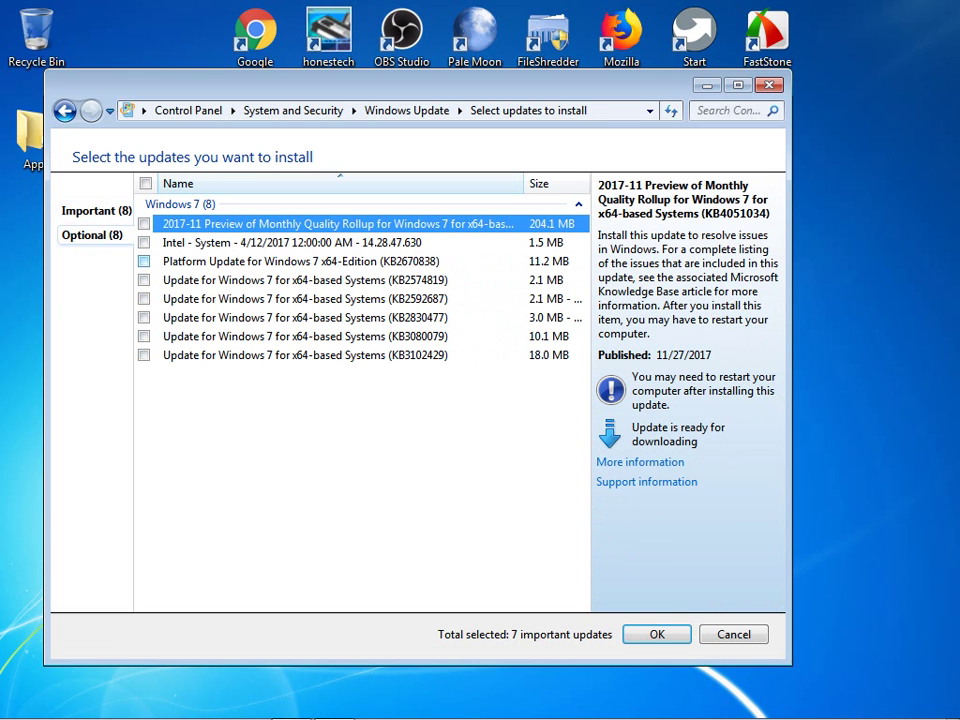
{"action": "left_click", "coordinate": [292, 243]}
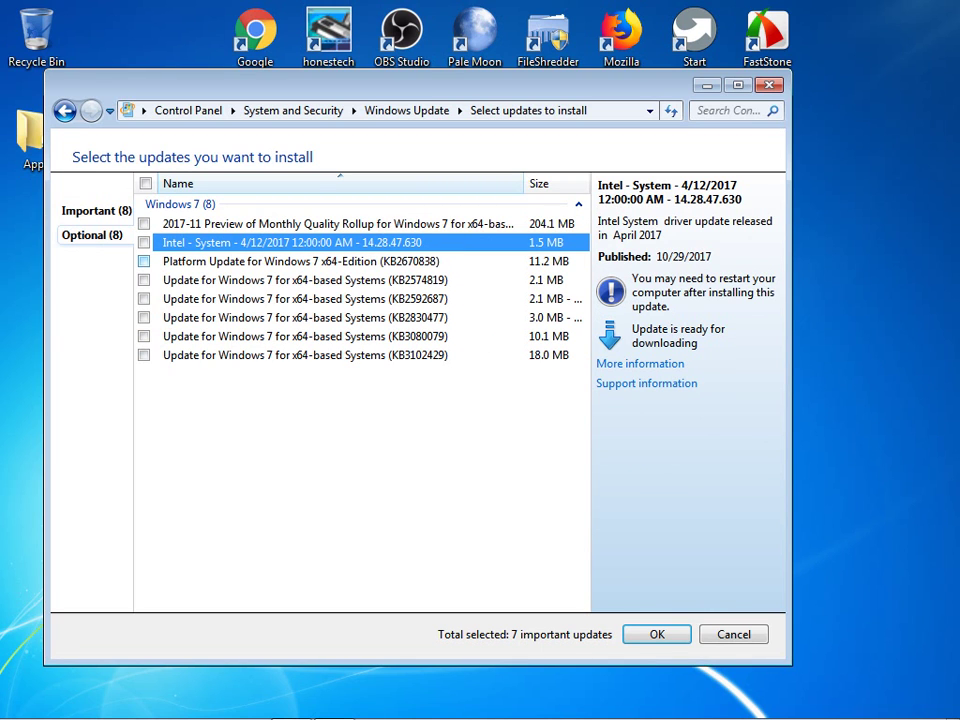
{"action": "left_click", "coordinate": [300, 262]}
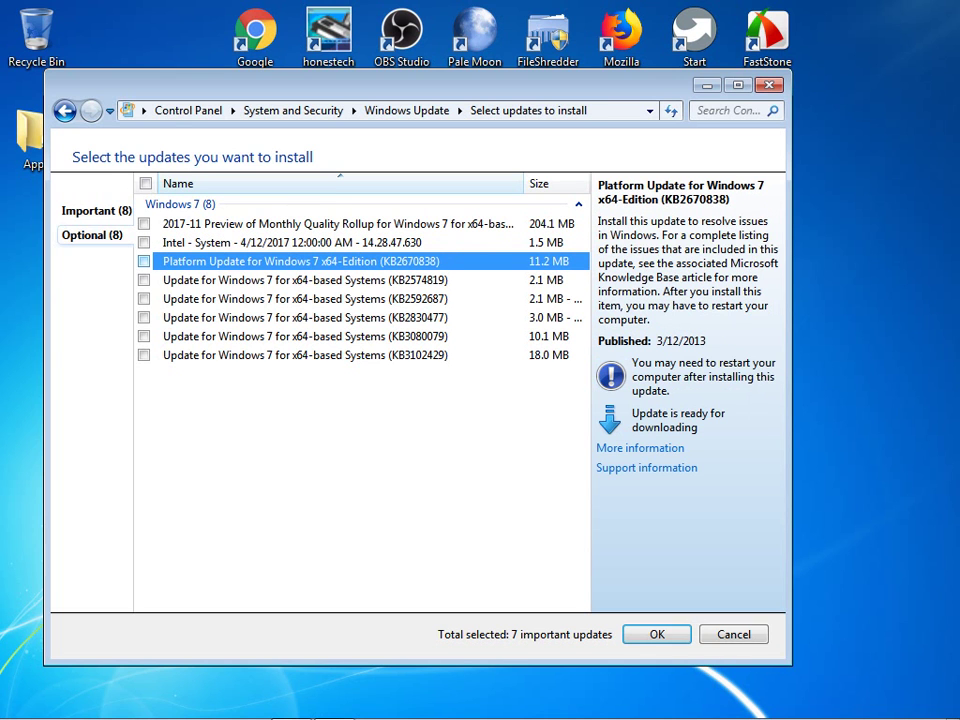
{"action": "key", "text": "Down"}
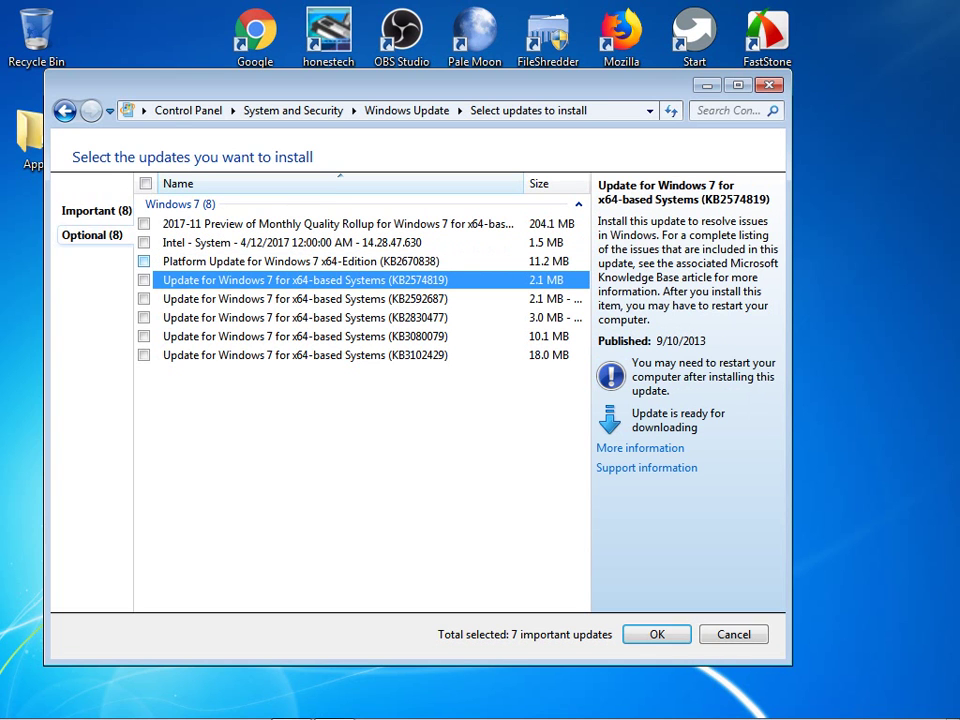
{"action": "key", "text": "Down"}
{"action": "key", "text": "Down"}
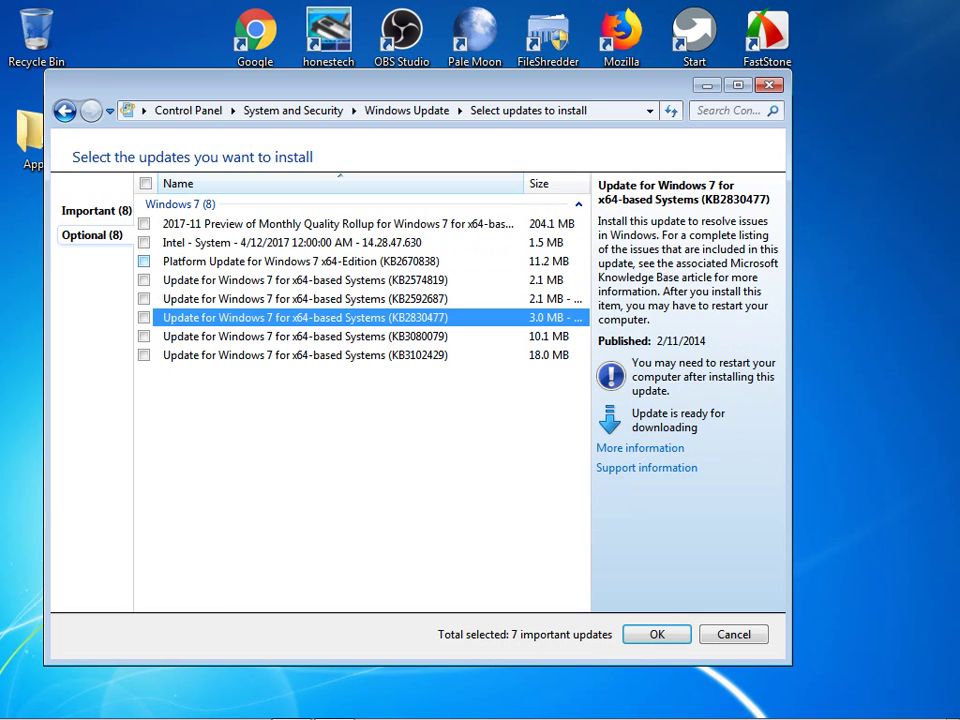
{"action": "key", "text": "Down"}
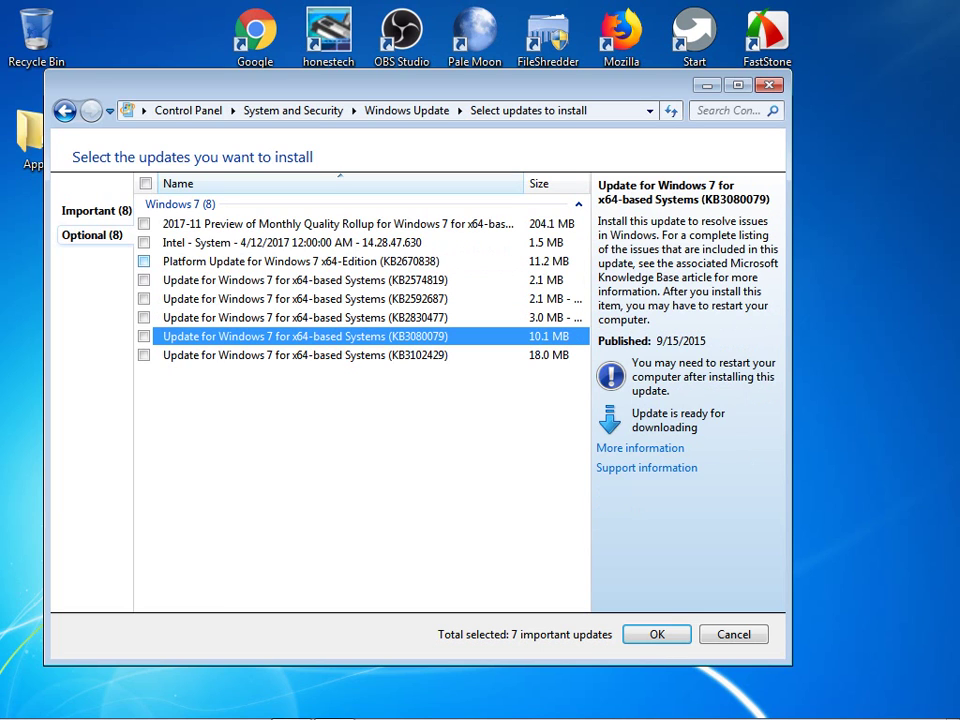
{"action": "key", "text": "Down"}
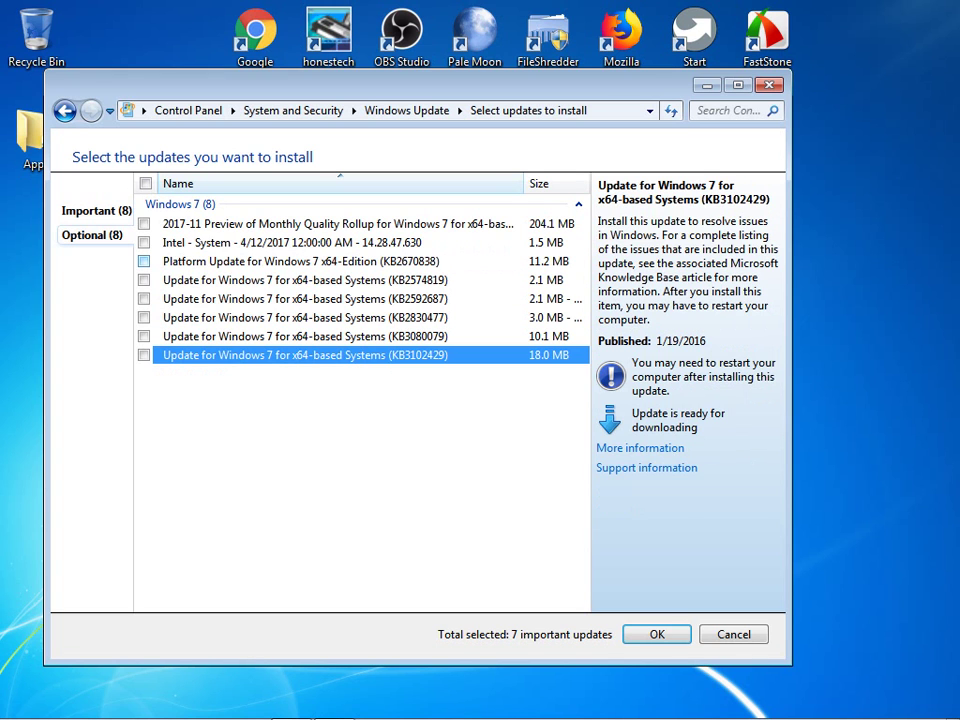
- Return to the important updates and compare the .NET Framework 4.6.1 details with those of the other listed updates
{"action": "left_click", "coordinate": [96, 211]}
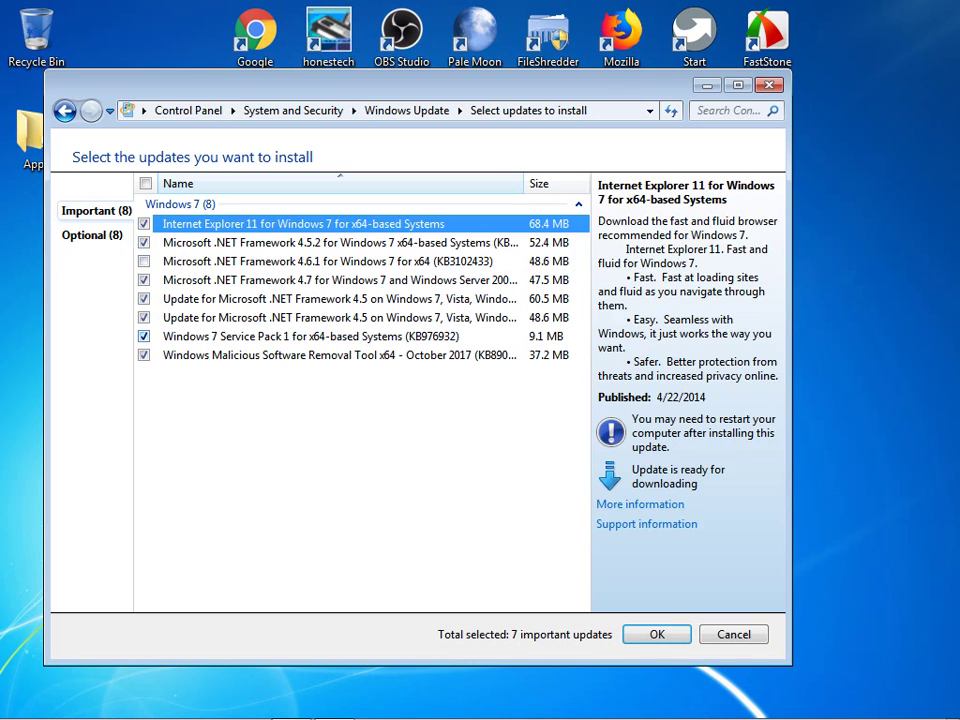
{"action": "left_click", "coordinate": [328, 261]}
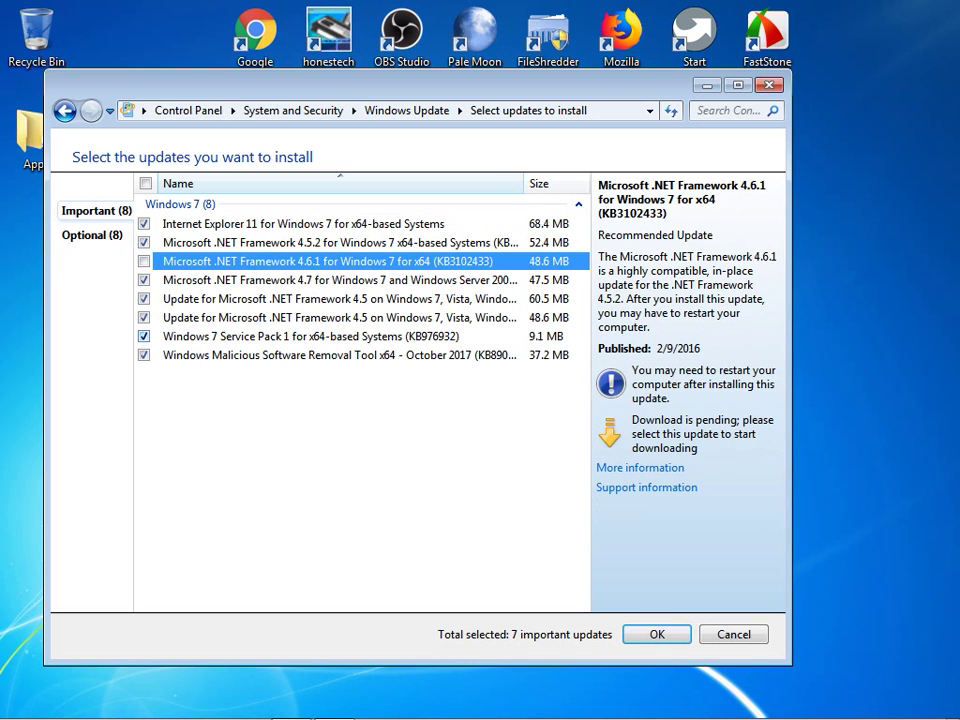
{"action": "left_click", "coordinate": [339, 299]}
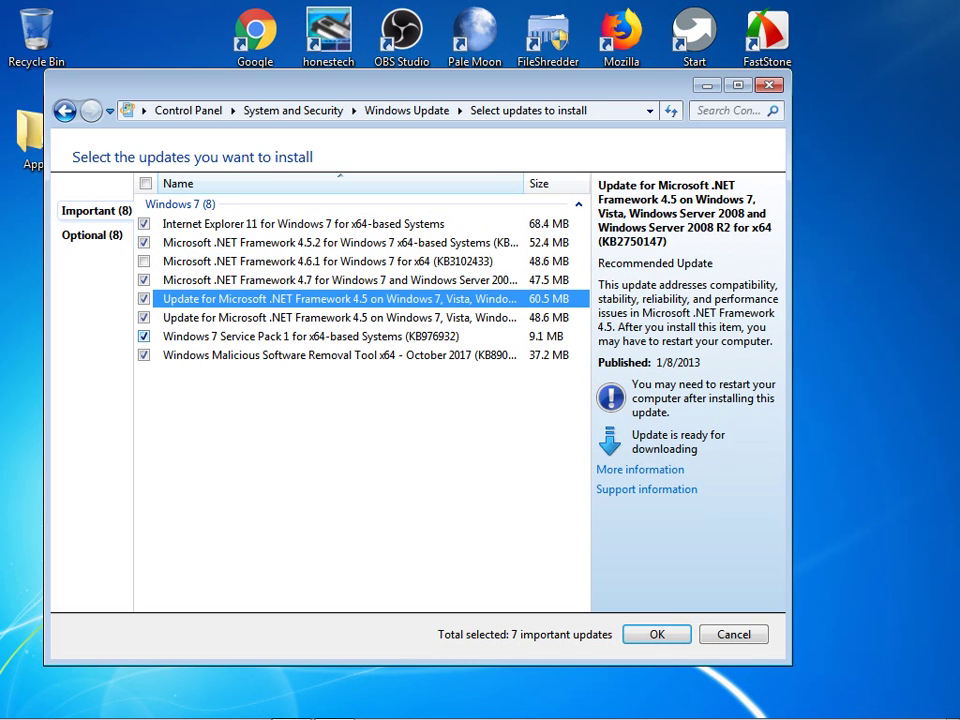
{"action": "left_click", "coordinate": [339, 318]}
{"action": "left_click", "coordinate": [339, 355]}
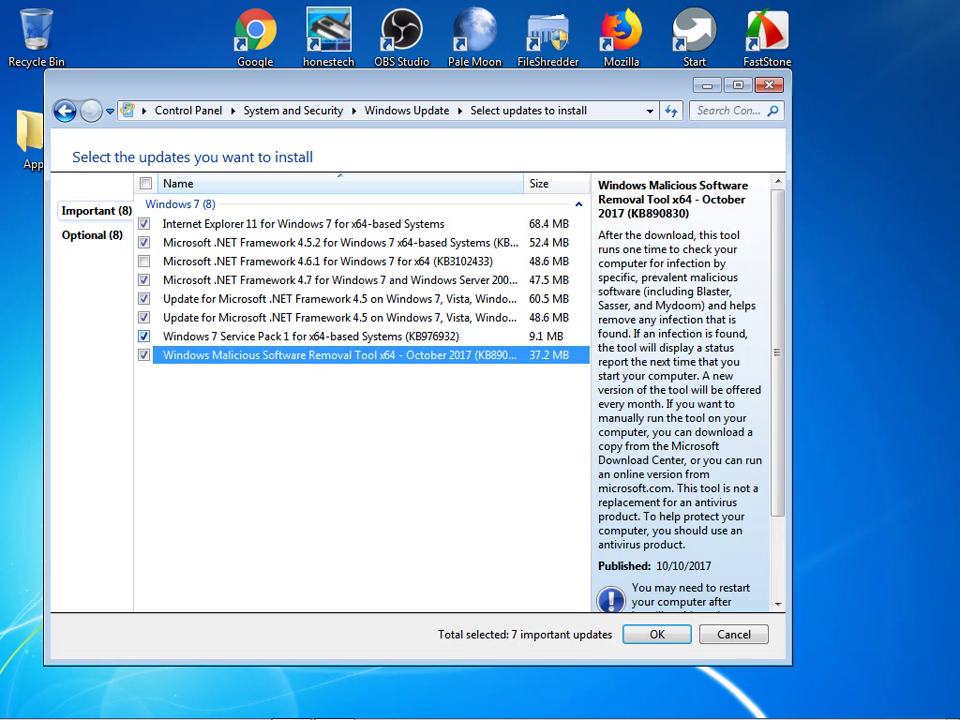
{"action": "left_click", "coordinate": [339, 224]}
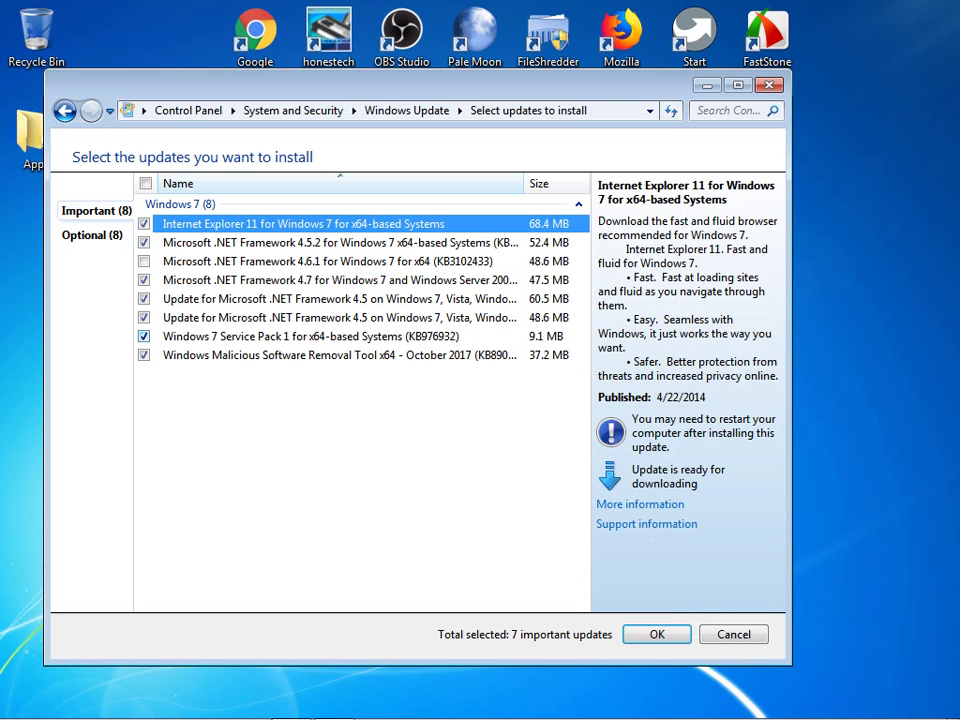
{"action": "left_click", "coordinate": [339, 243]}
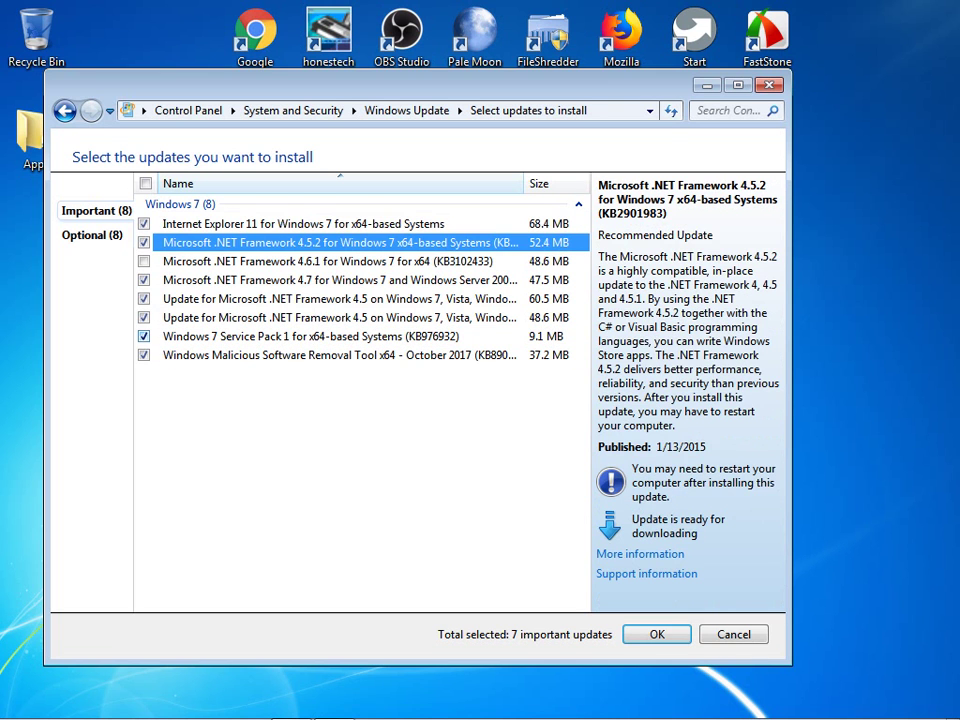
{"action": "left_click", "coordinate": [339, 280]}
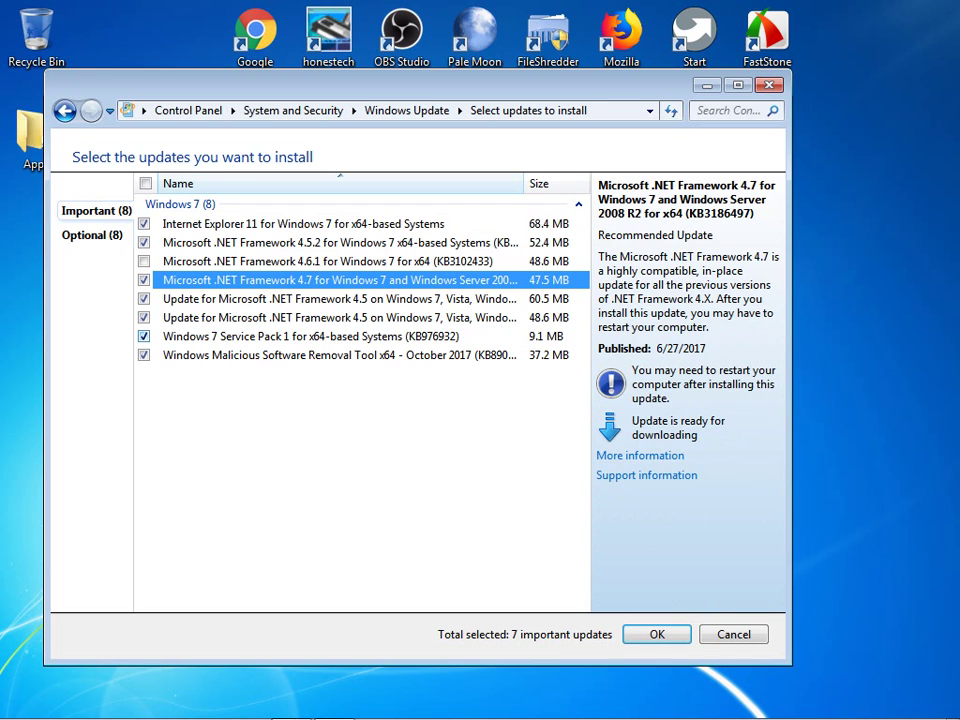
{"action": "left_click", "coordinate": [339, 299]}
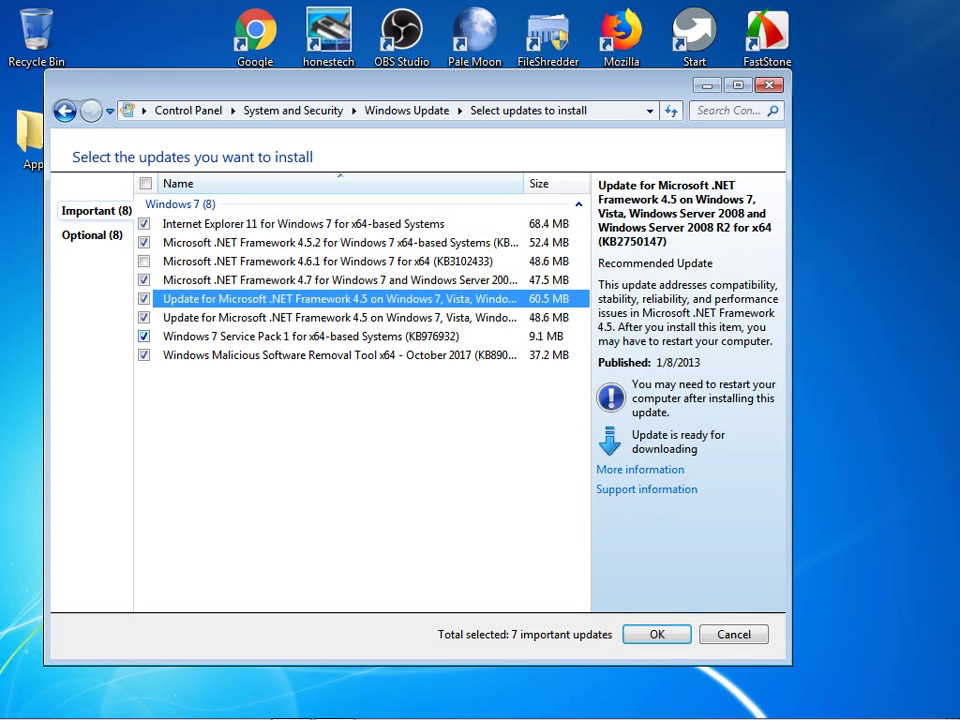
{"action": "left_click", "coordinate": [339, 318]}
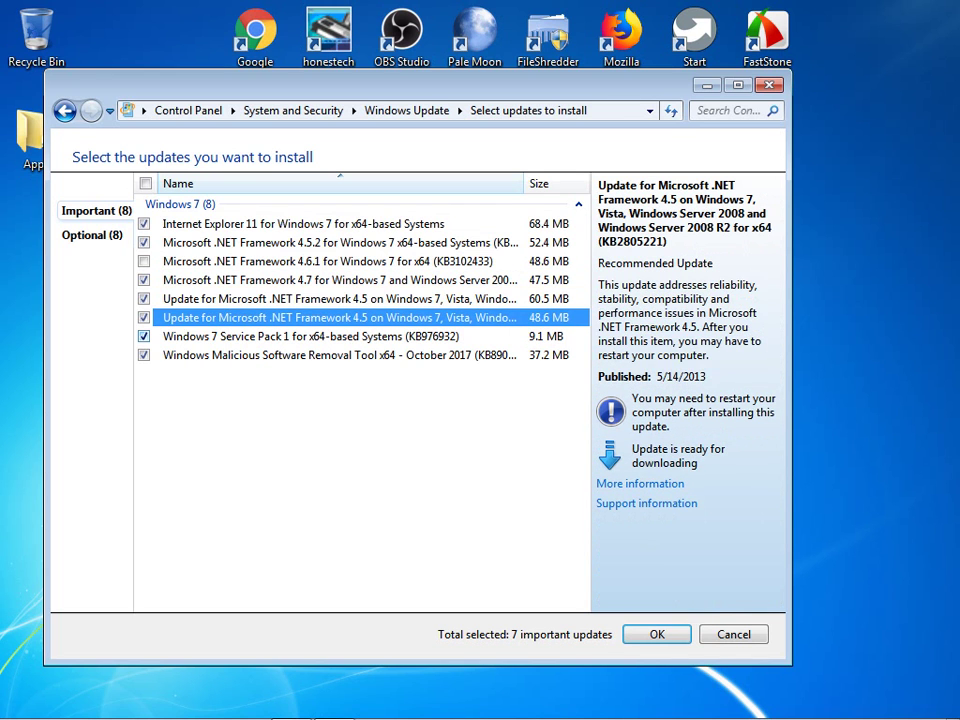
{"action": "left_click", "coordinate": [311, 336]}
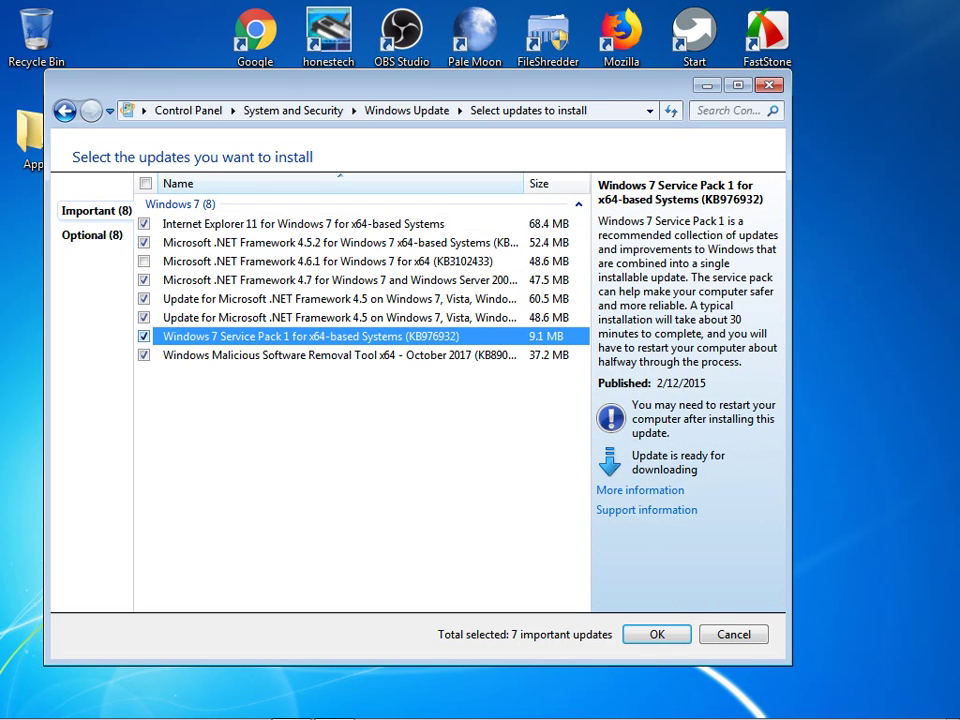
- Toggle the .NET Framework 4.6.1 update's selection on and off, and recheck the details and download status of every important update
{"action": "left_click", "coordinate": [144, 261]}
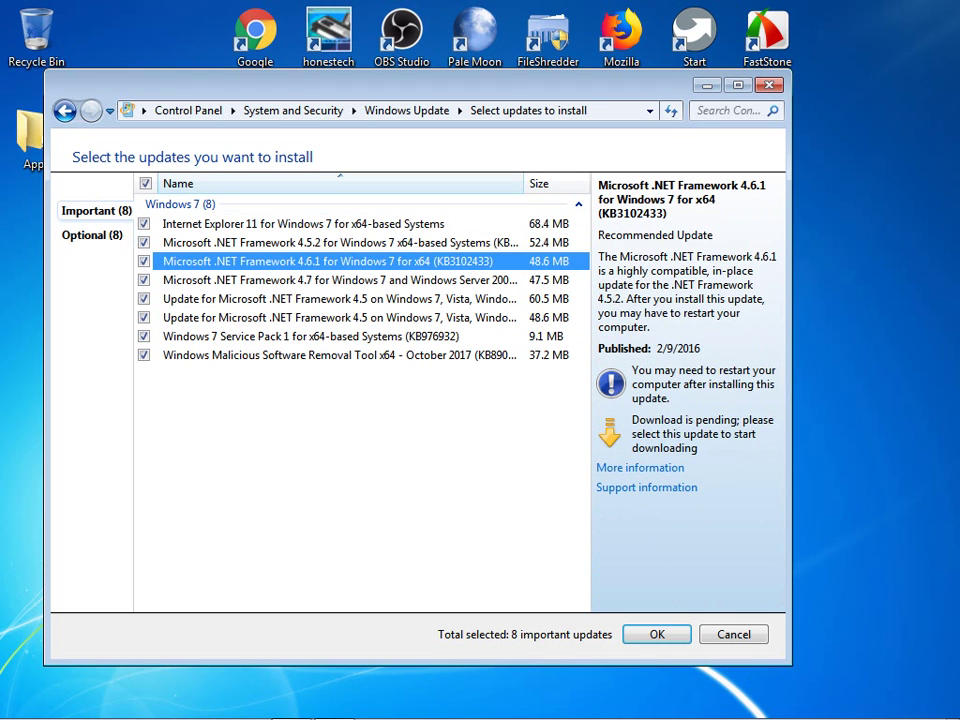
{"action": "left_click", "coordinate": [144, 261]}
{"action": "left_click", "coordinate": [340, 243]}
{"action": "left_click", "coordinate": [304, 224]}
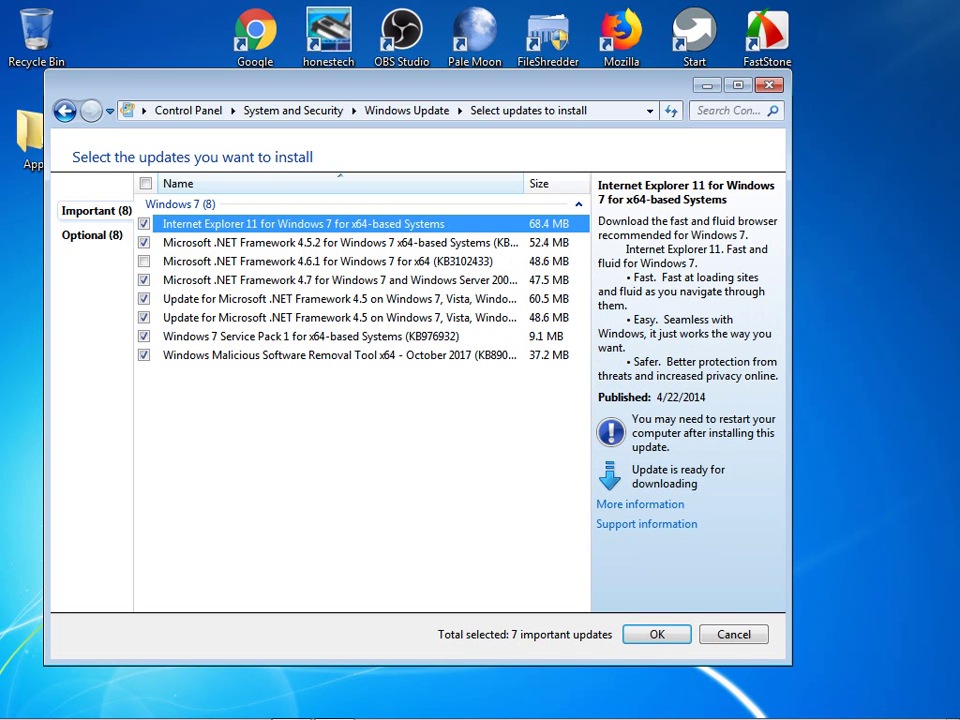
{"action": "left_click", "coordinate": [340, 355]}
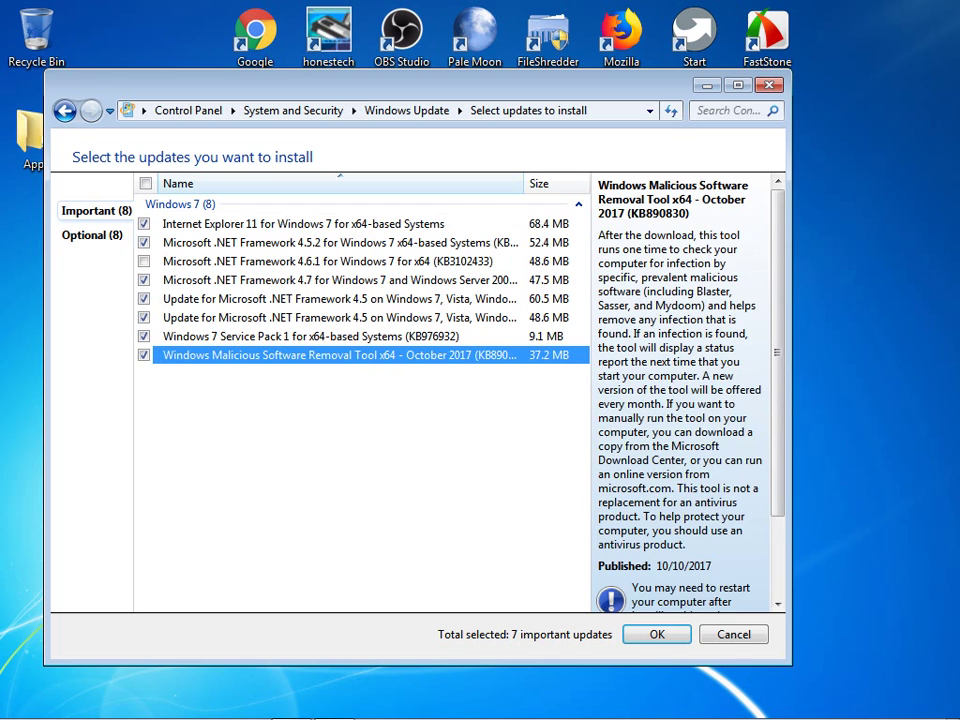
{"action": "left_click", "coordinate": [311, 337]}
{"action": "left_click", "coordinate": [340, 318]}
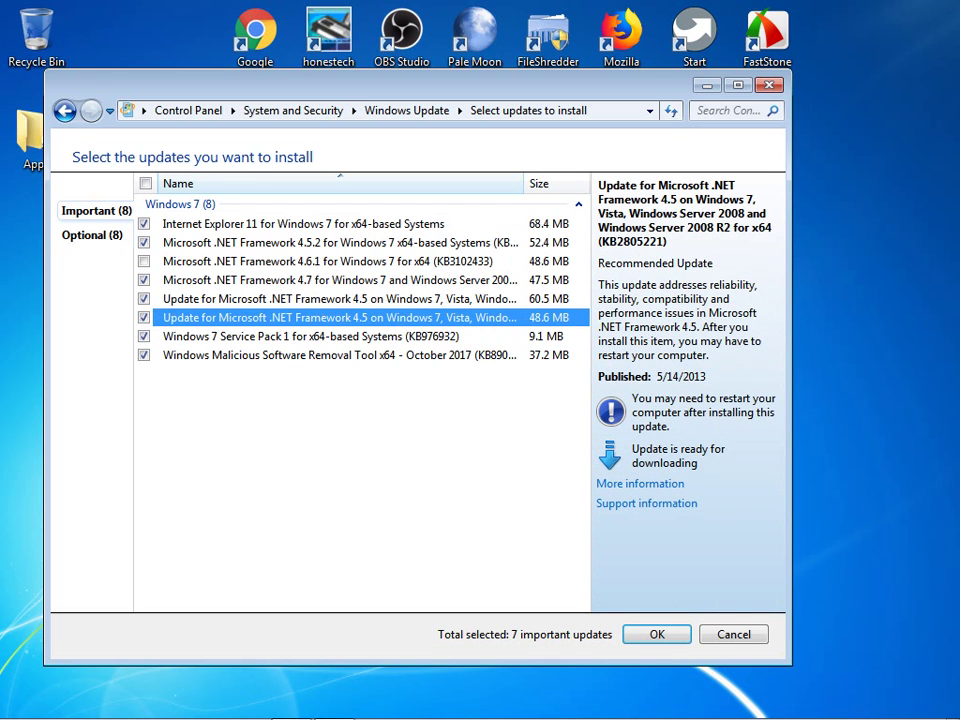
{"action": "left_click", "coordinate": [340, 299]}
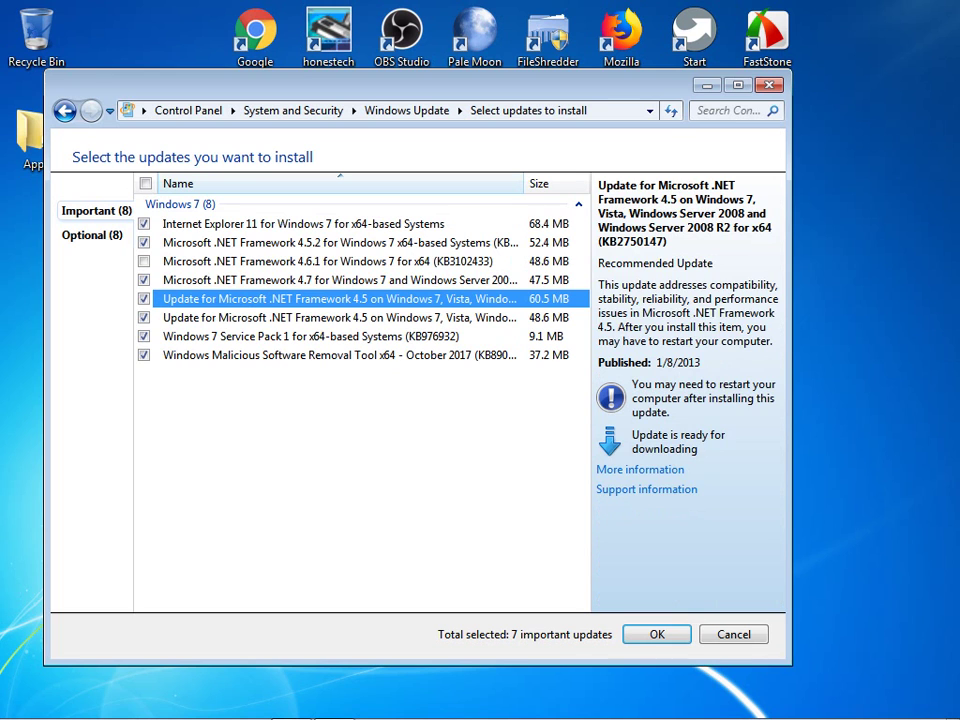
{"action": "left_click", "coordinate": [340, 280]}
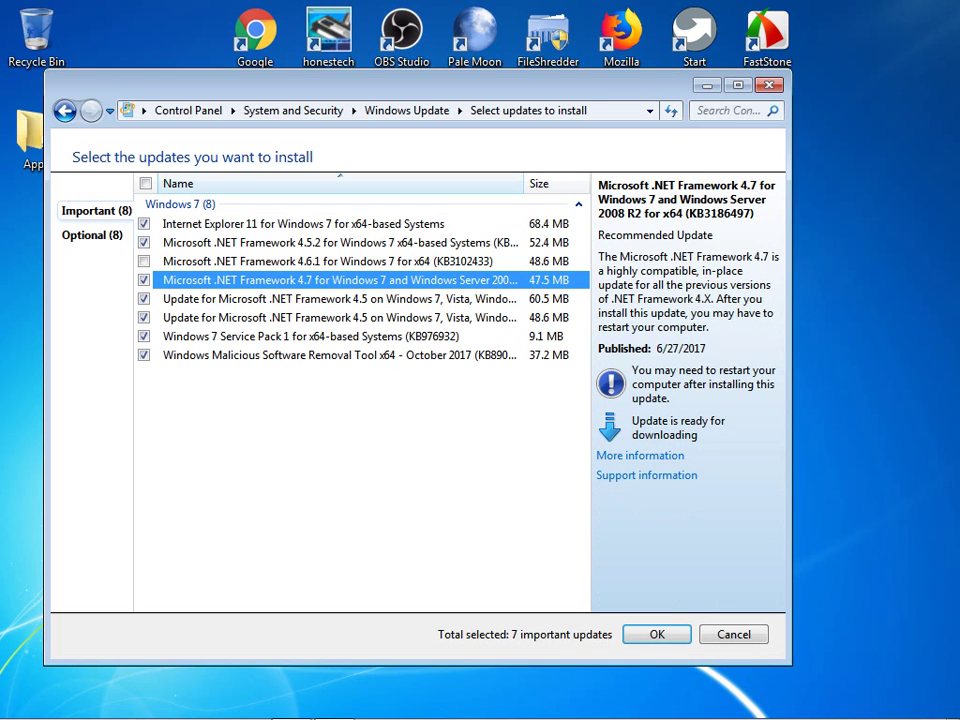
{"action": "left_click", "coordinate": [328, 261]}
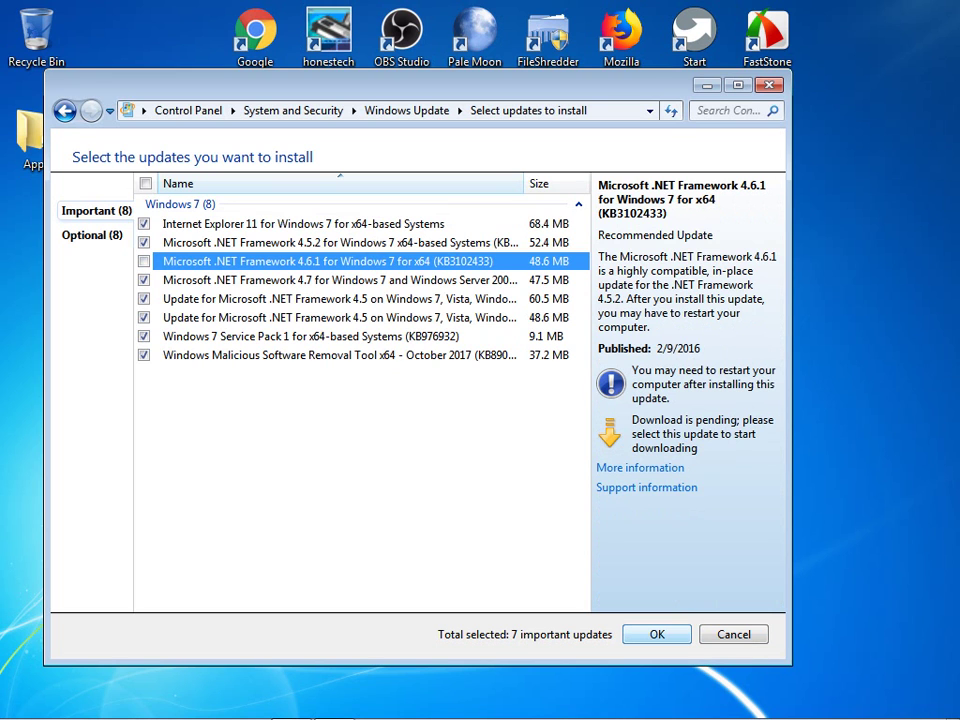
- Cancel the update selection, and reopen the important updates list at the Microsoft .NET Framework 4.6.1 (KB3102433) details
{"action": "left_click", "coordinate": [734, 634]}
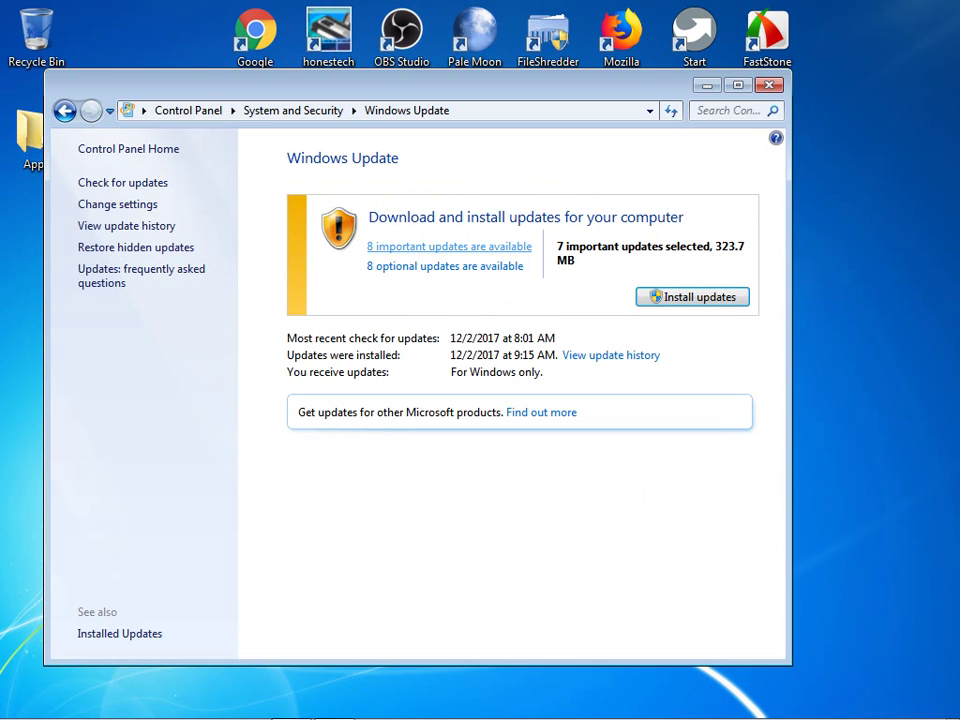
{"action": "left_click", "coordinate": [449, 246]}
{"action": "left_click", "coordinate": [340, 261]}
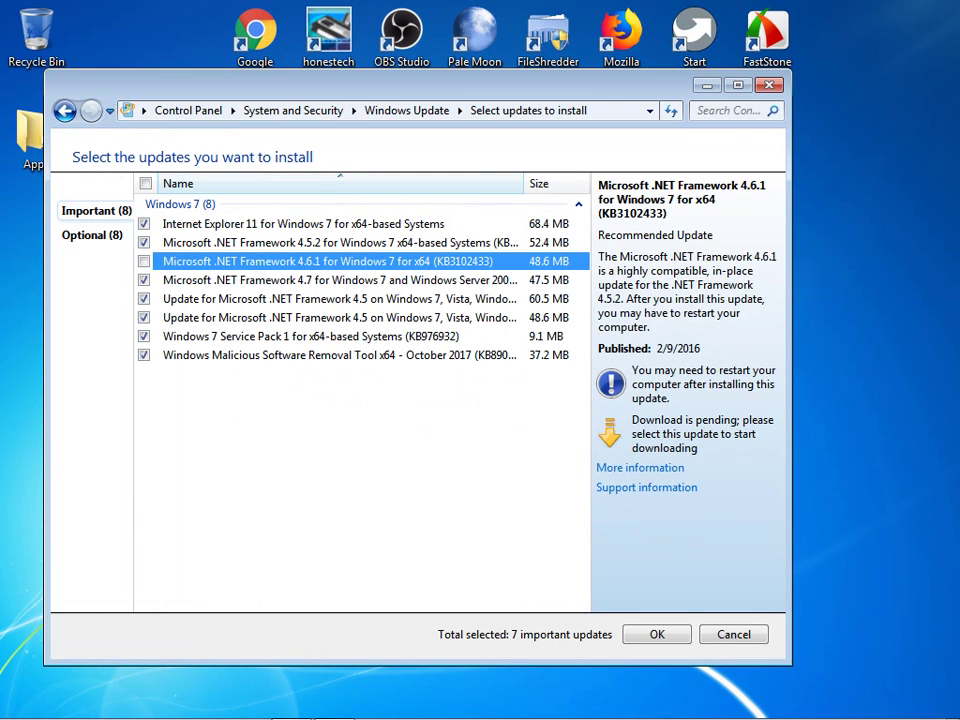
- Add the .NET Framework 4.6.1 update (KB3102433) to the selection and start installing the important updates, accepting the Malicious Software Removal Tool license terms
{"action": "key", "text": "space"}
{"action": "left_click", "coordinate": [657, 634]}
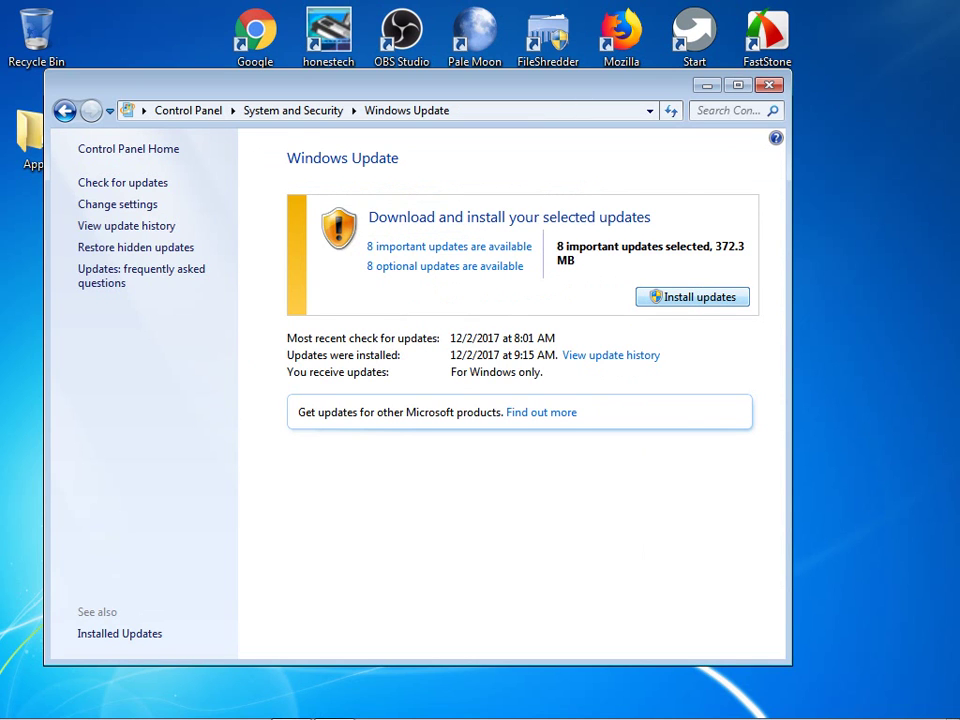
{"action": "key", "text": "Return"}
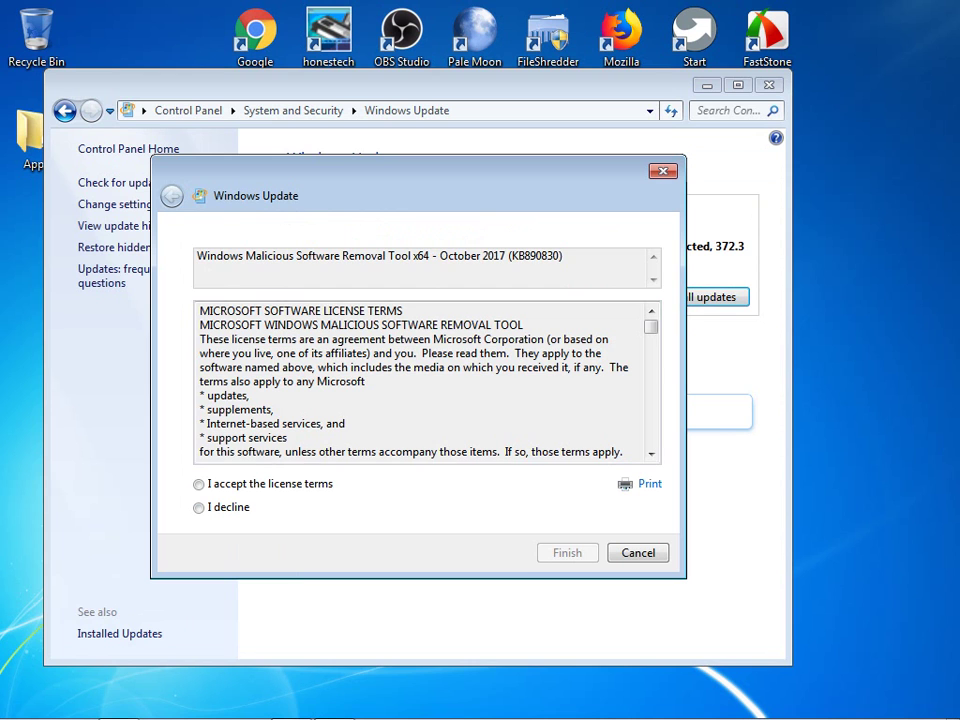
{"action": "left_click", "coordinate": [199, 484]}
{"action": "left_click", "coordinate": [568, 553]}
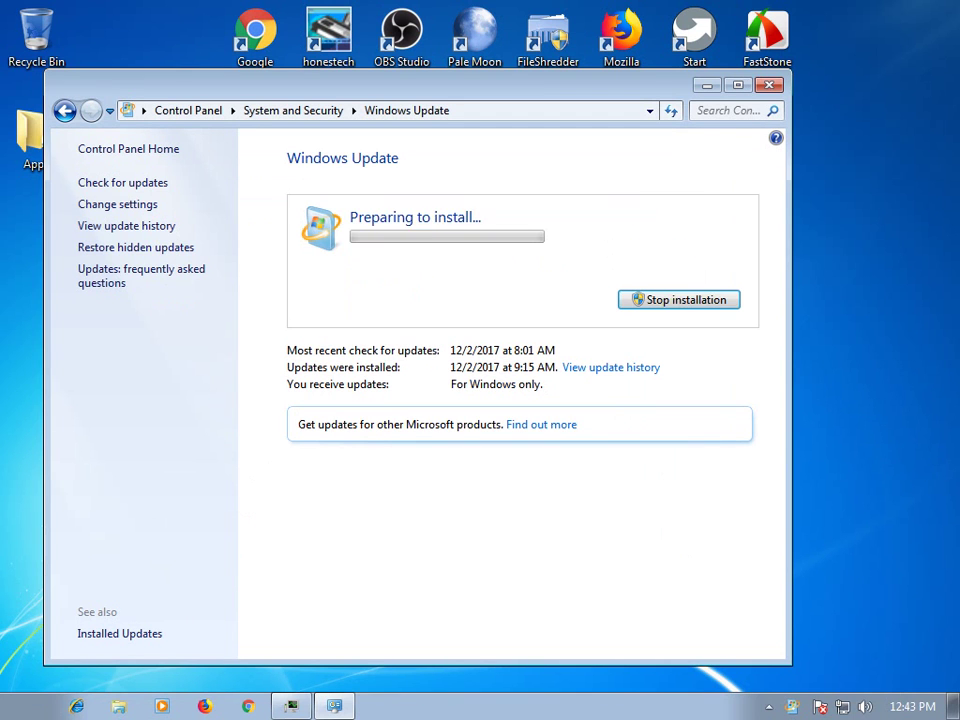
- Close the Windows Update window and check the hidden notification area icons for the update icon
{"action": "key", "text": "alt+F4"}
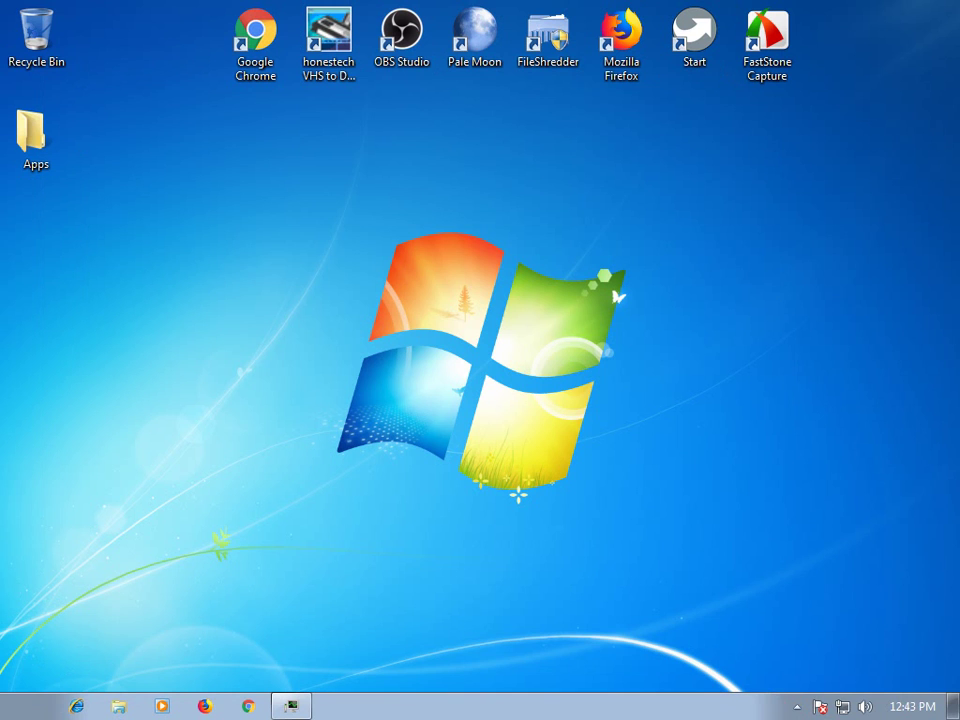
{"action": "left_click", "coordinate": [797, 706]}
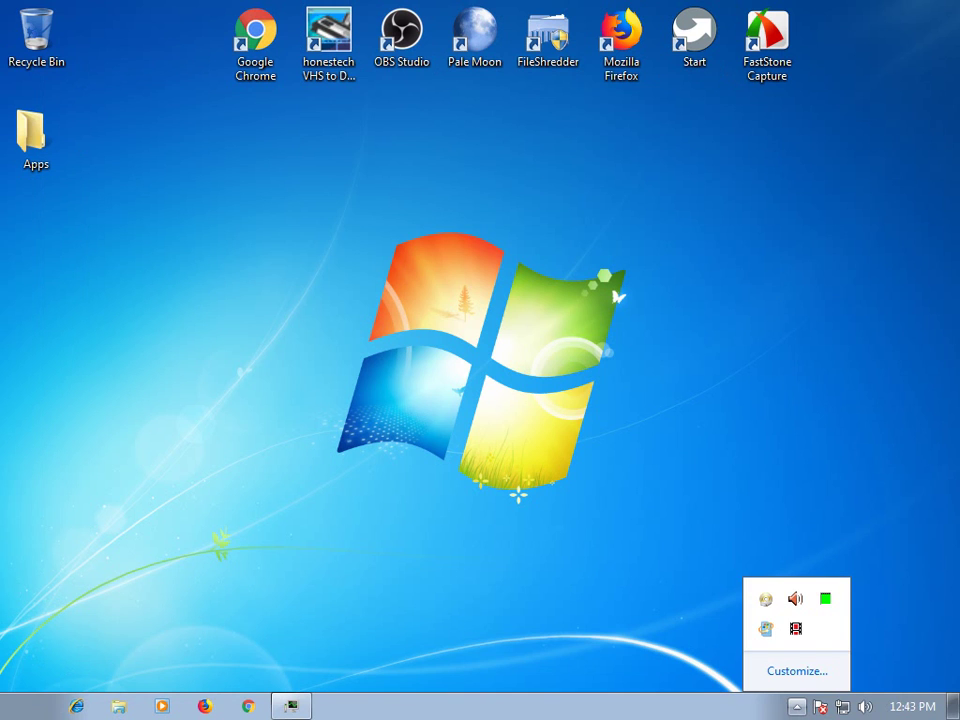
{"action": "key", "text": "Escape"}
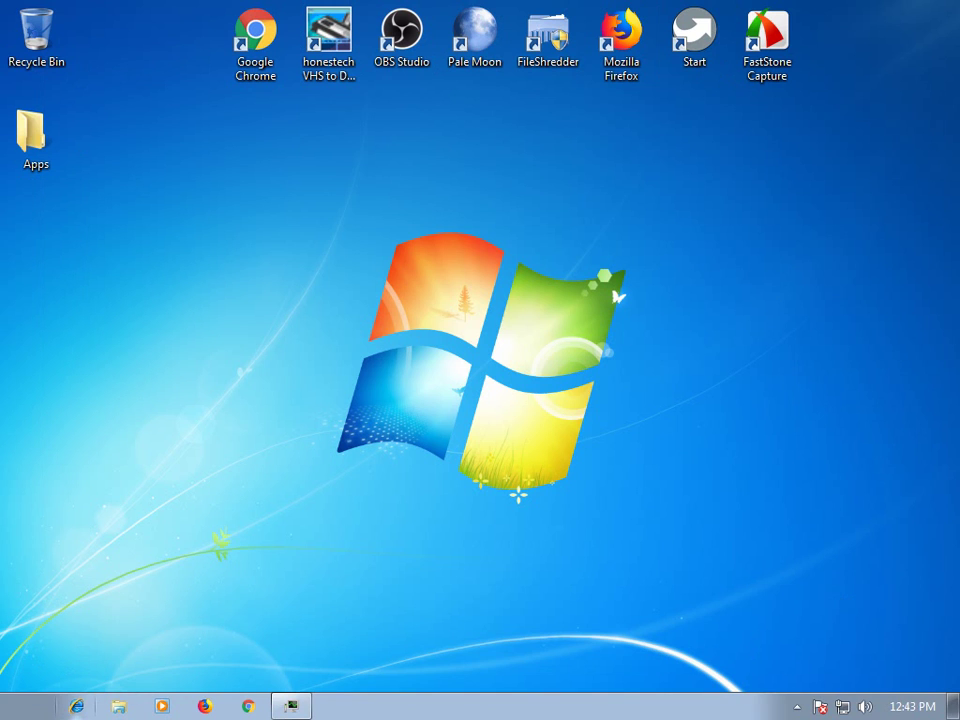
- Launch Internet Explorer in a maximized window, view its setup welcome screen, and close it
{"action": "left_click", "coordinate": [76, 706]}
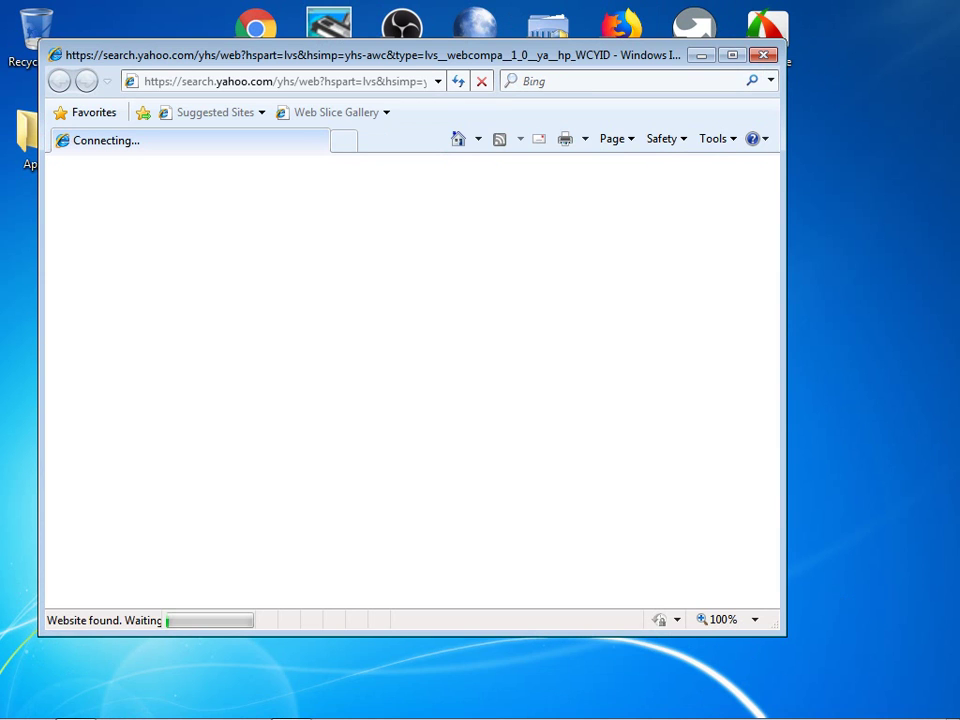
{"action": "left_click", "coordinate": [733, 55]}
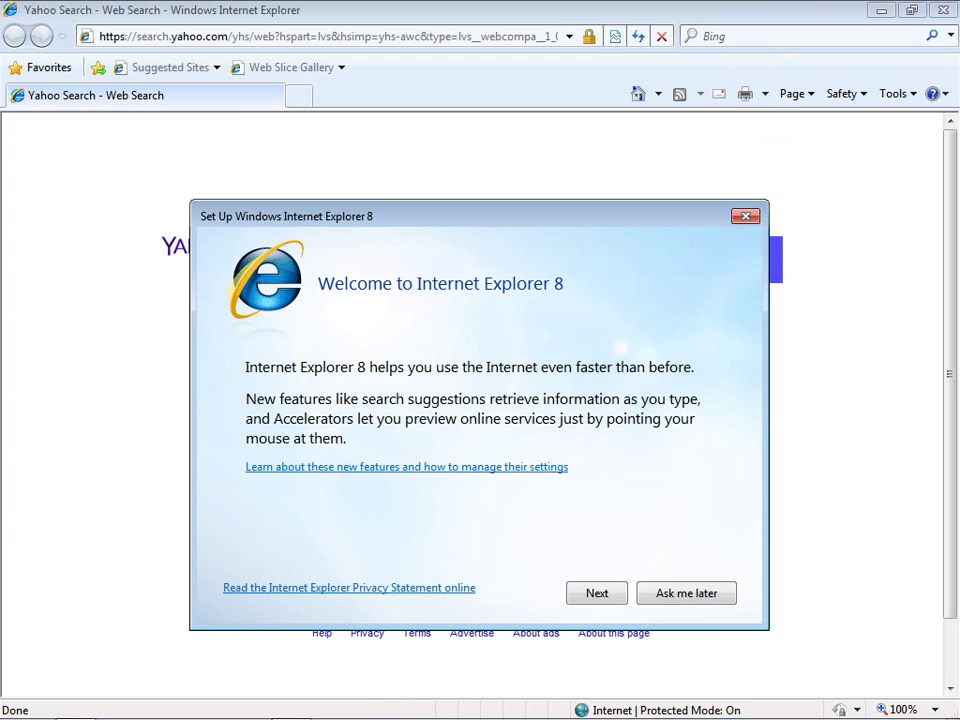
{"action": "left_click", "coordinate": [745, 216]}
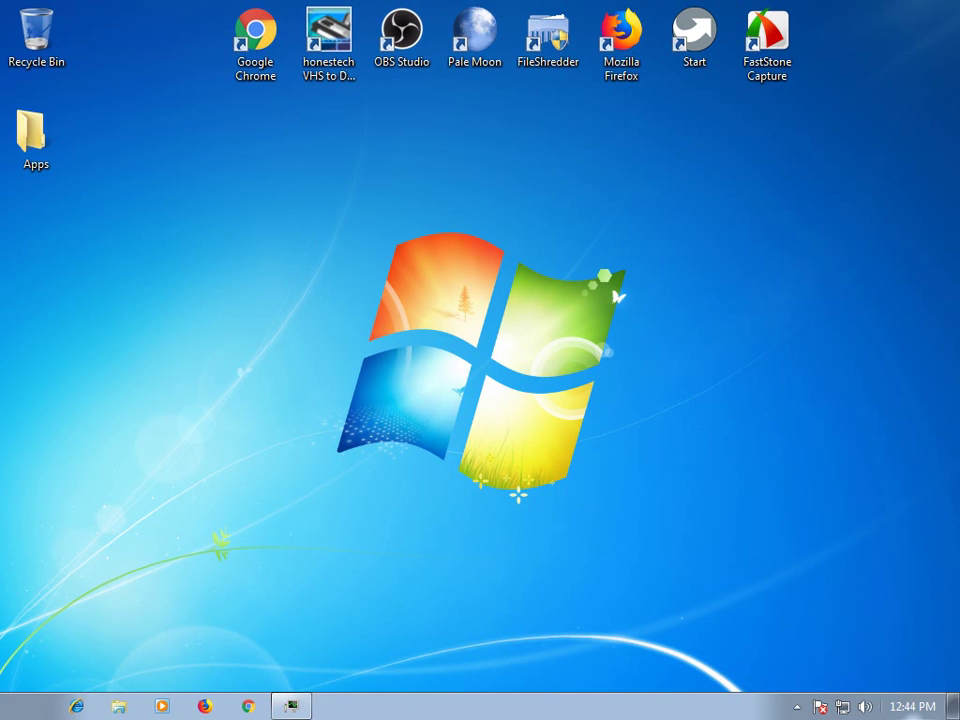
- Reopen Windows Update from its hidden notification icon and review the full update history down to the oldest entries
{"action": "left_click", "coordinate": [797, 707]}
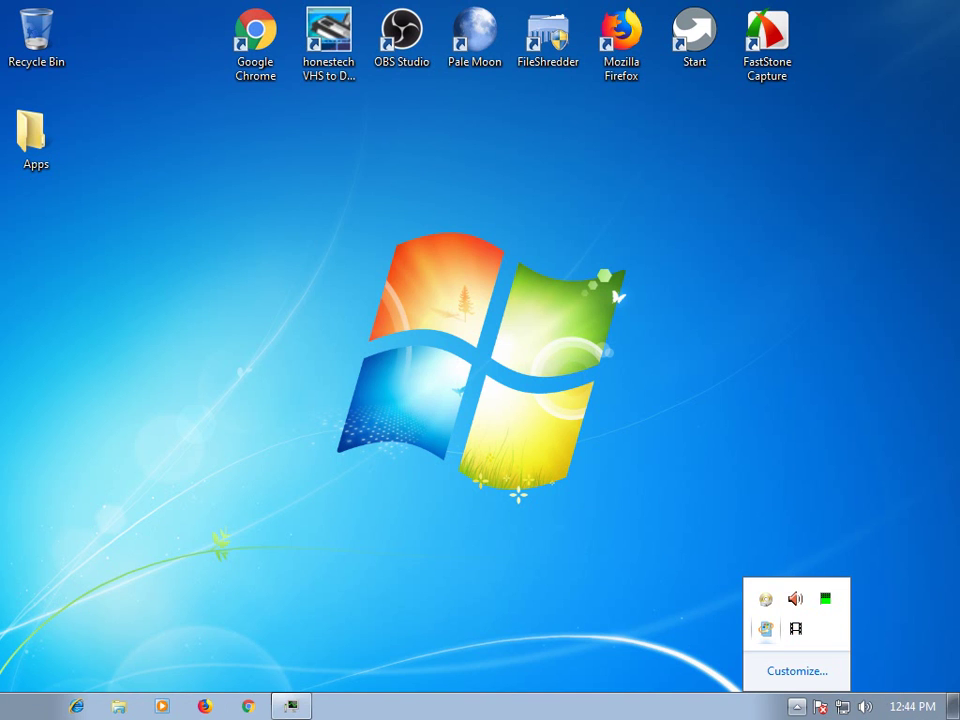
{"action": "left_click", "coordinate": [766, 629]}
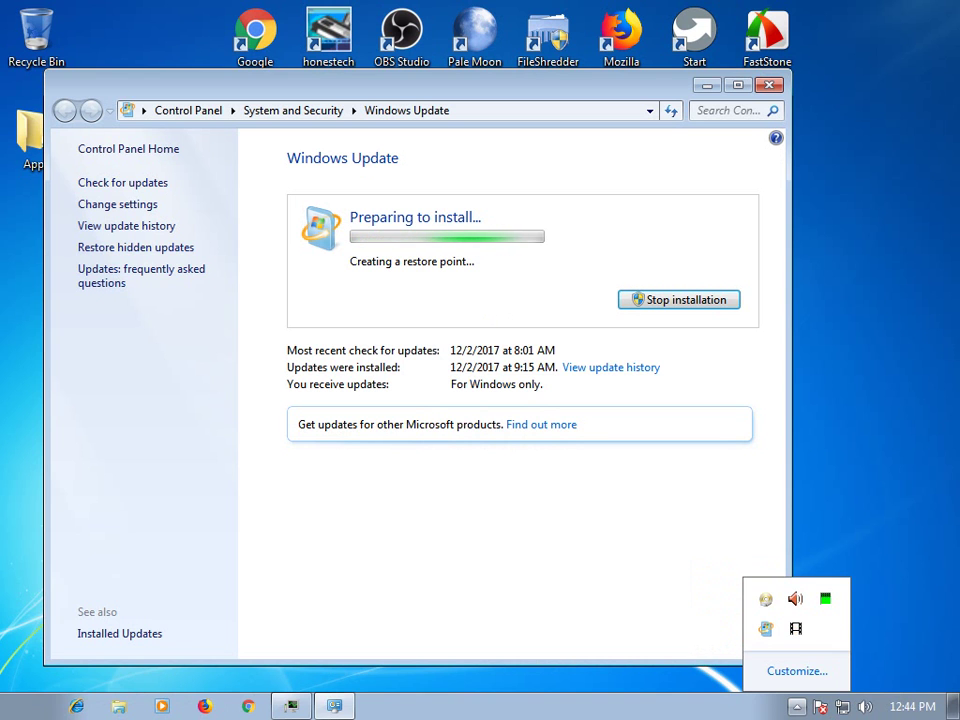
{"action": "left_click", "coordinate": [611, 368]}
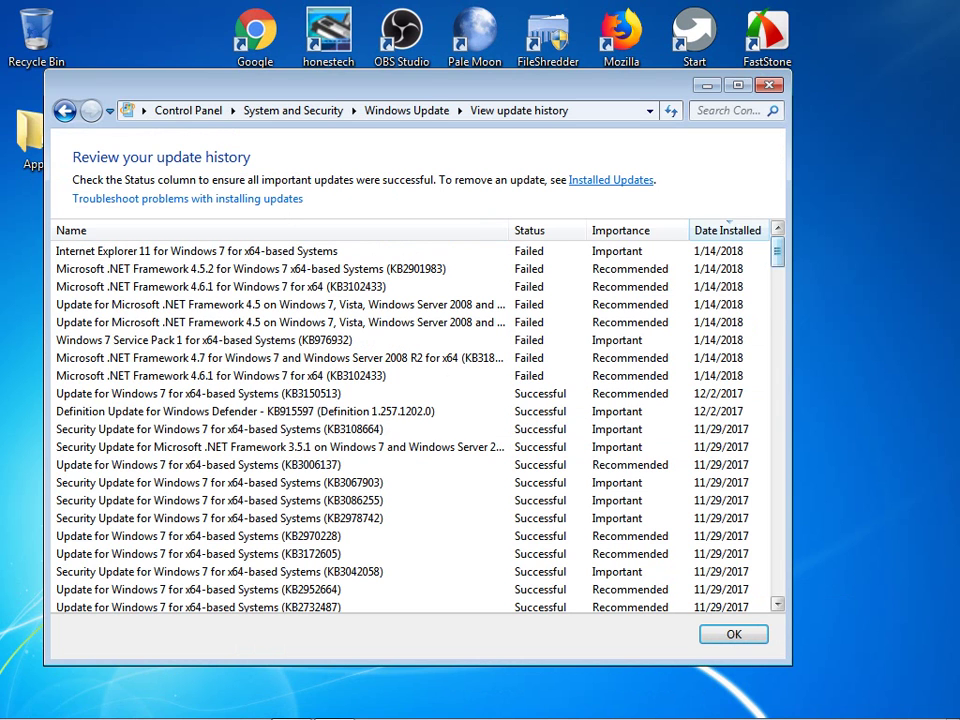
{"action": "scroll", "coordinate": [410, 430], "scroll_direction": "down", "scroll_amount": 10}
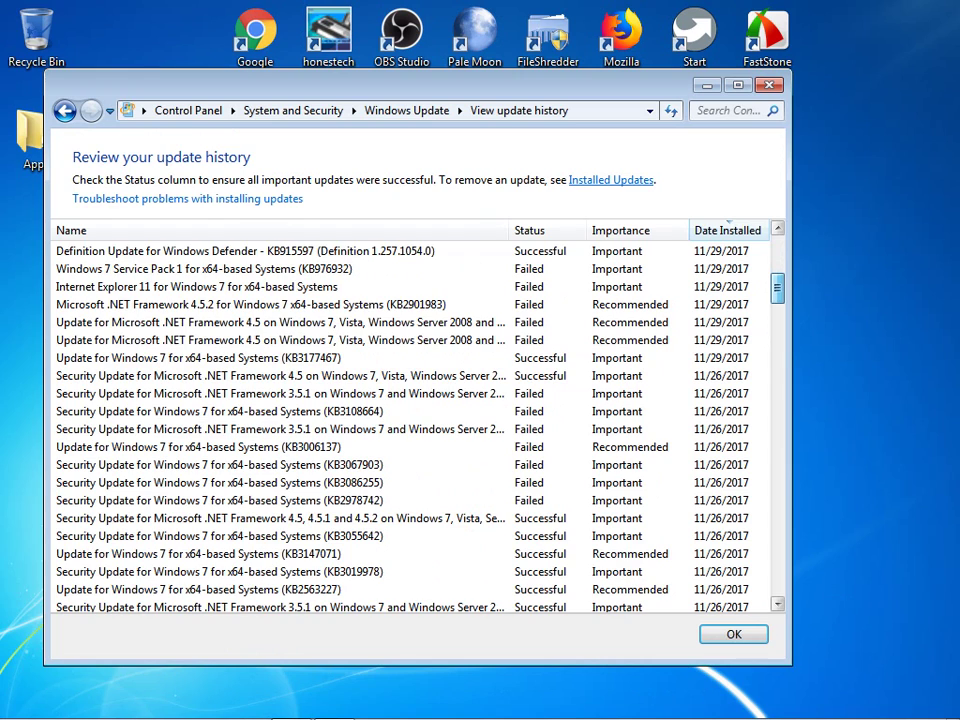
{"action": "scroll", "coordinate": [410, 430], "scroll_direction": "down", "scroll_amount": 20}
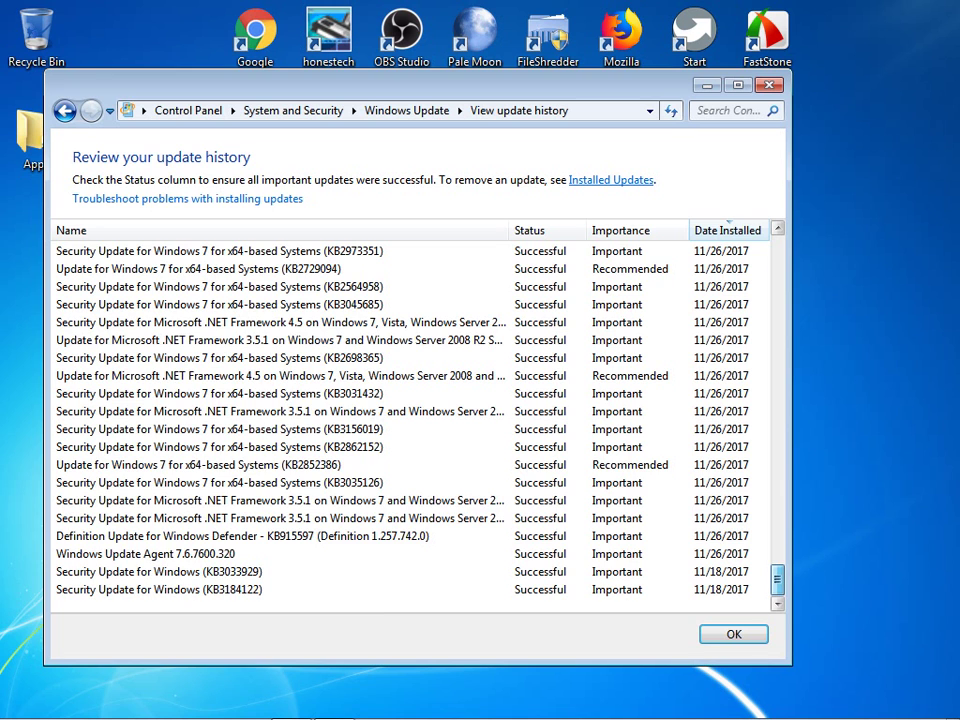
{"action": "scroll", "coordinate": [410, 430], "scroll_direction": "up", "scroll_amount": 20}
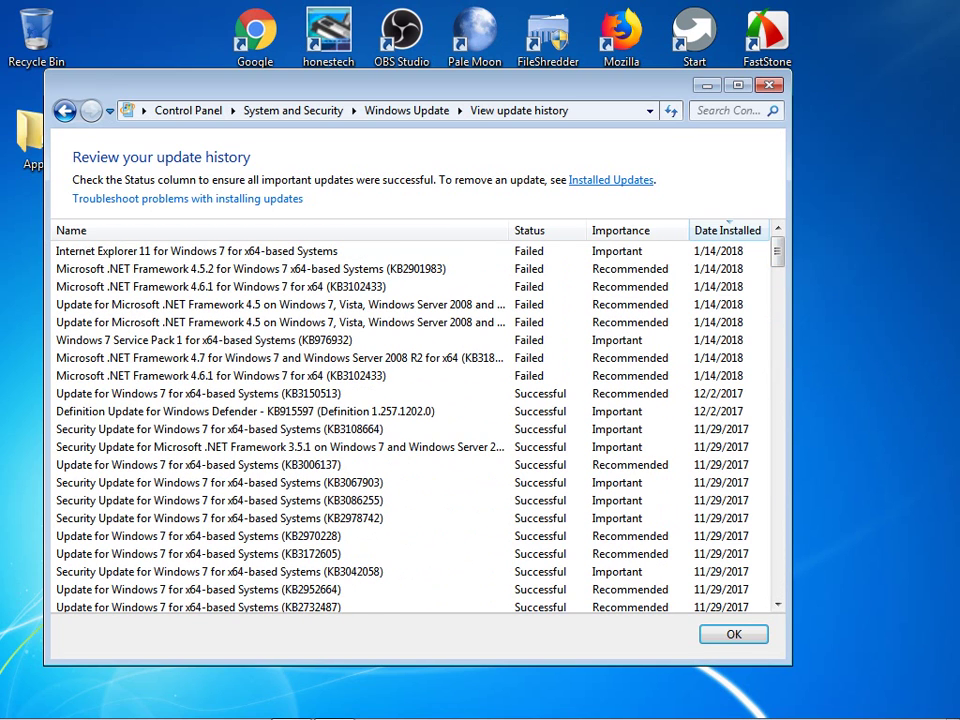
- Open the installed updates list, go back to the installation progress, and reopen the update history
{"action": "left_click", "coordinate": [611, 180]}
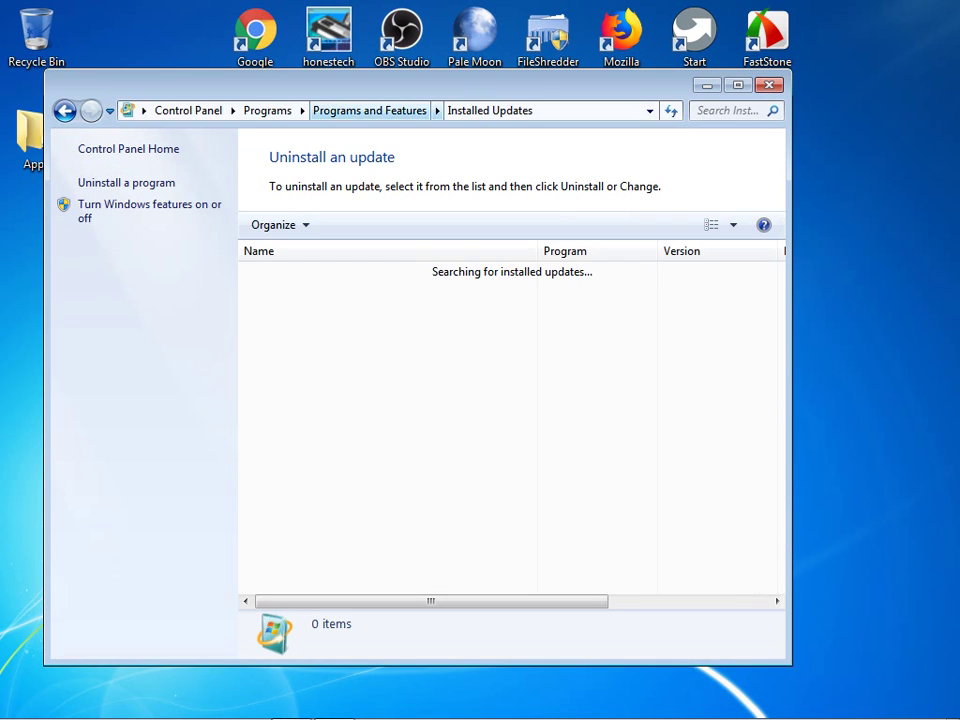
{"action": "left_click", "coordinate": [64, 110]}
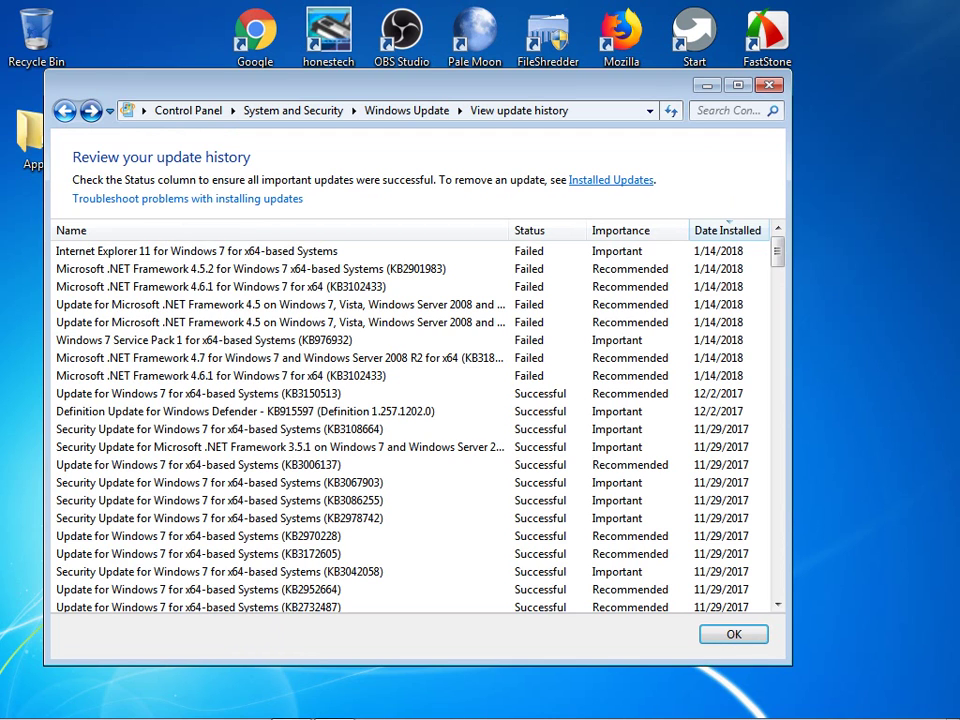
{"action": "left_click", "coordinate": [64, 110]}
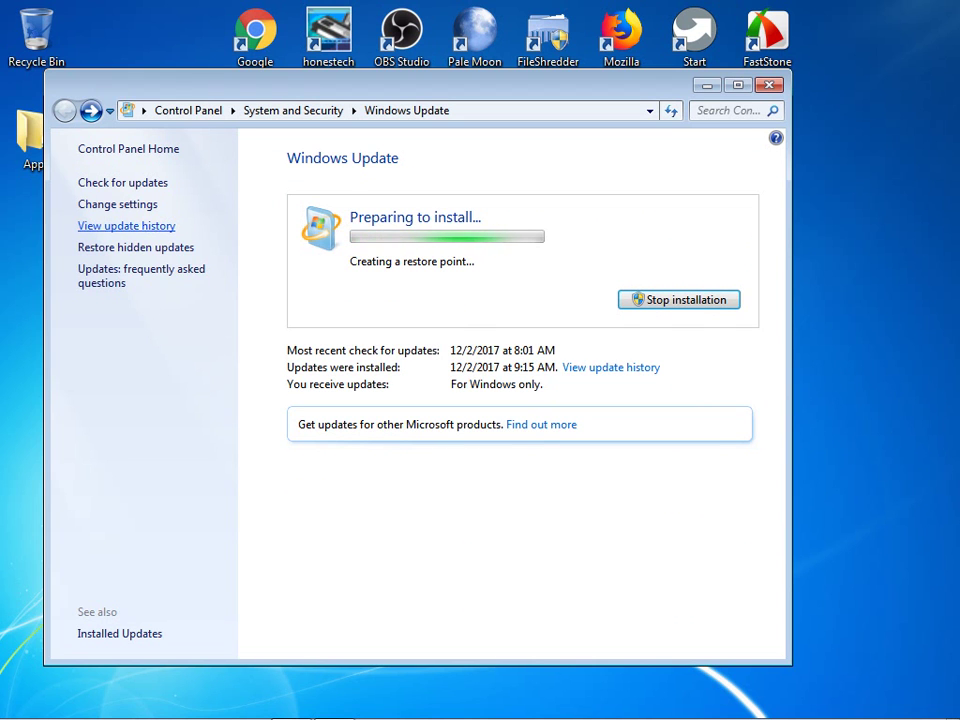
{"action": "left_click", "coordinate": [126, 225]}
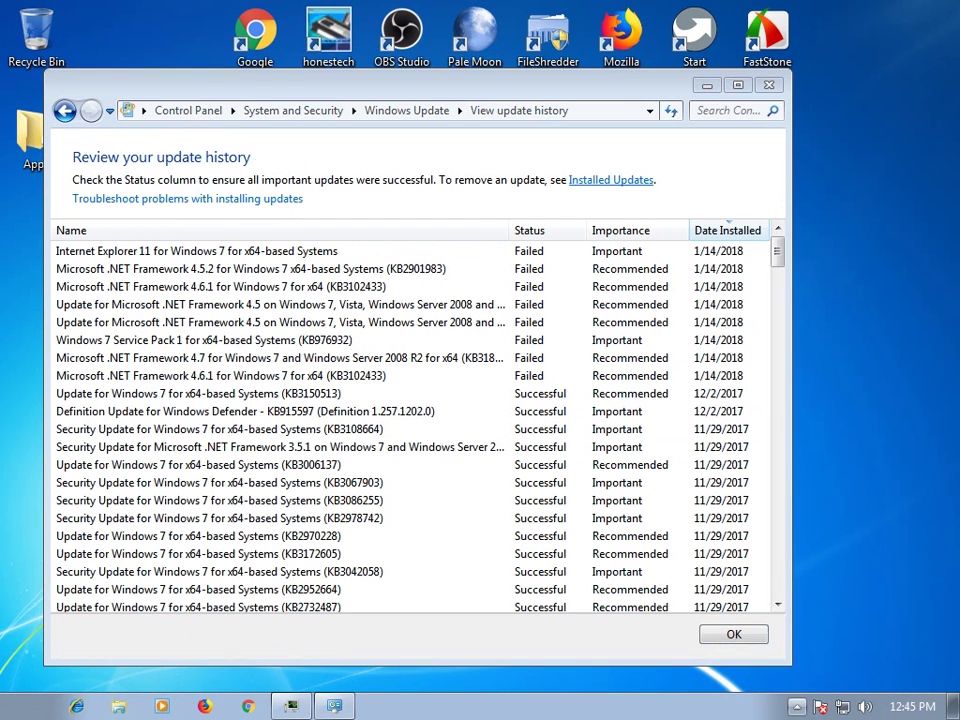
- Check the hidden notification icons, and open Task Manager beside the update history to examine the running Malicious Software Removal Tool process
{"action": "left_click", "coordinate": [796, 706]}
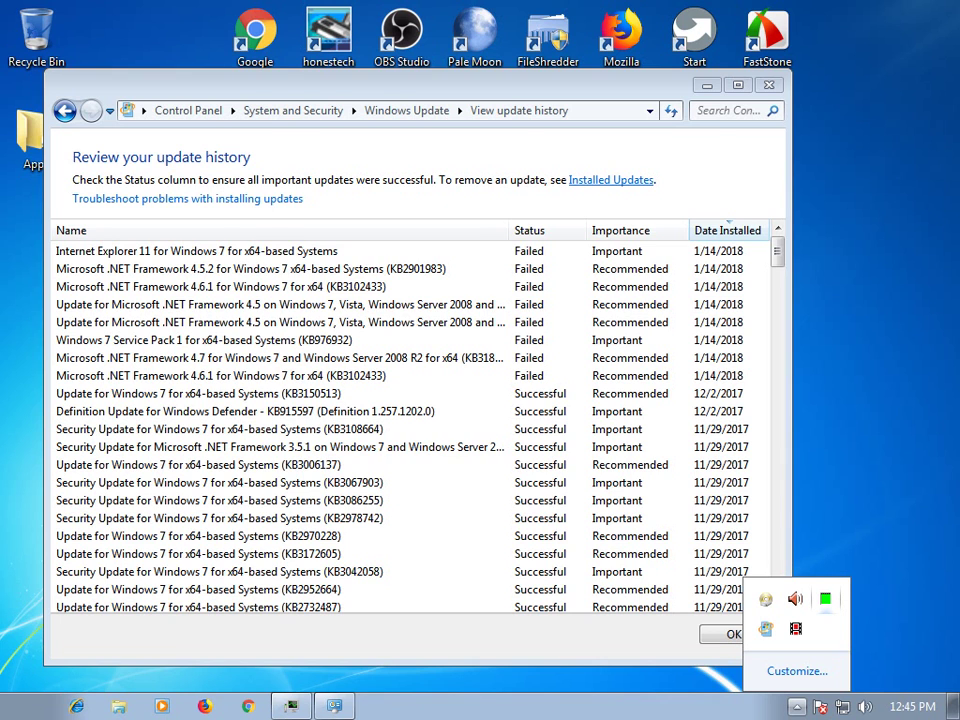
{"action": "key", "text": "ctrl+shift+Escape"}
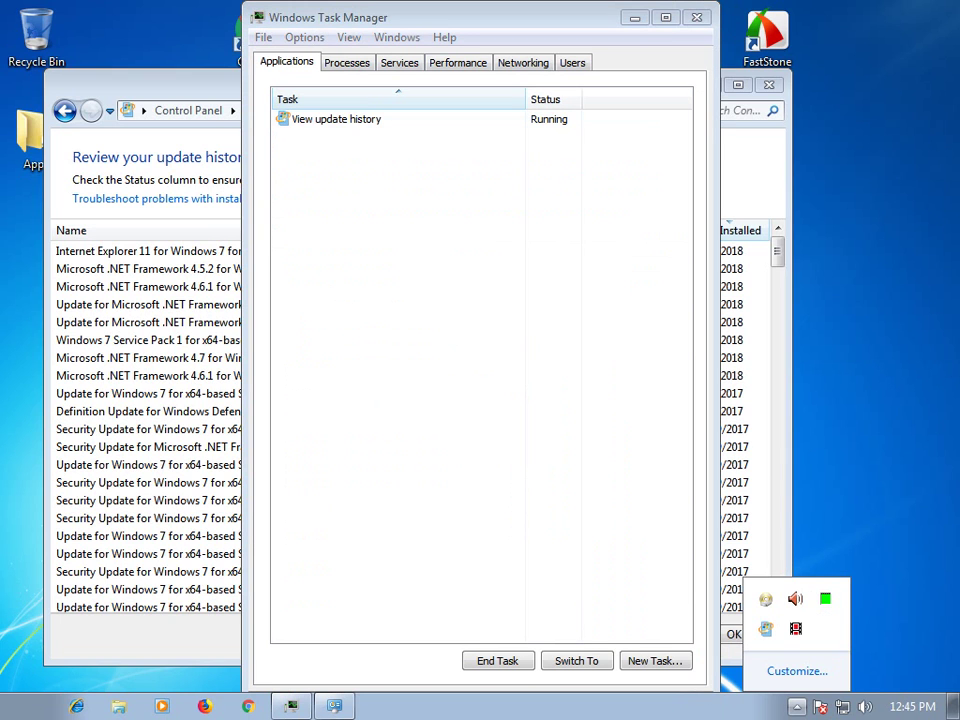
{"action": "left_click_drag", "start_coordinate": [452, 17], "coordinate": [615, 31]}
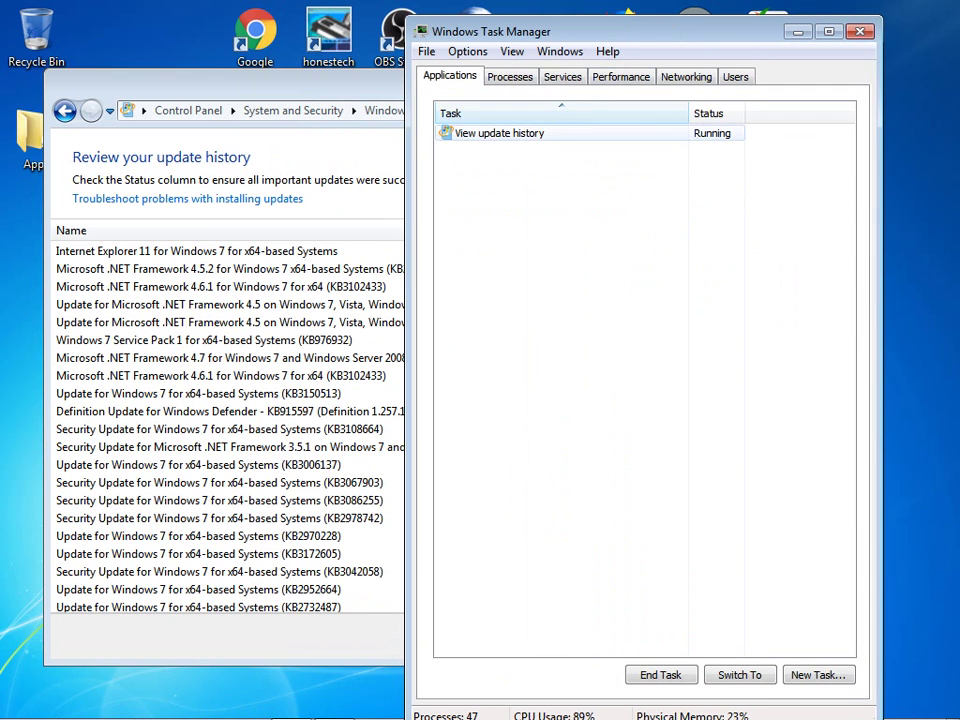
{"action": "left_click", "coordinate": [540, 133]}
{"action": "left_click", "coordinate": [510, 77]}
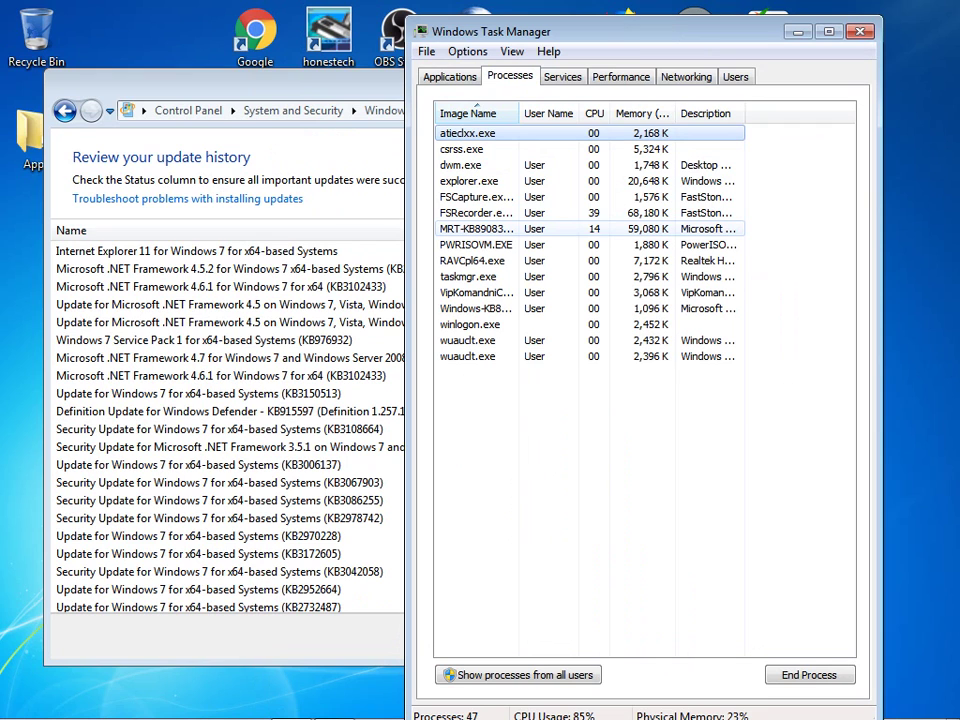
{"action": "left_click", "coordinate": [500, 229]}
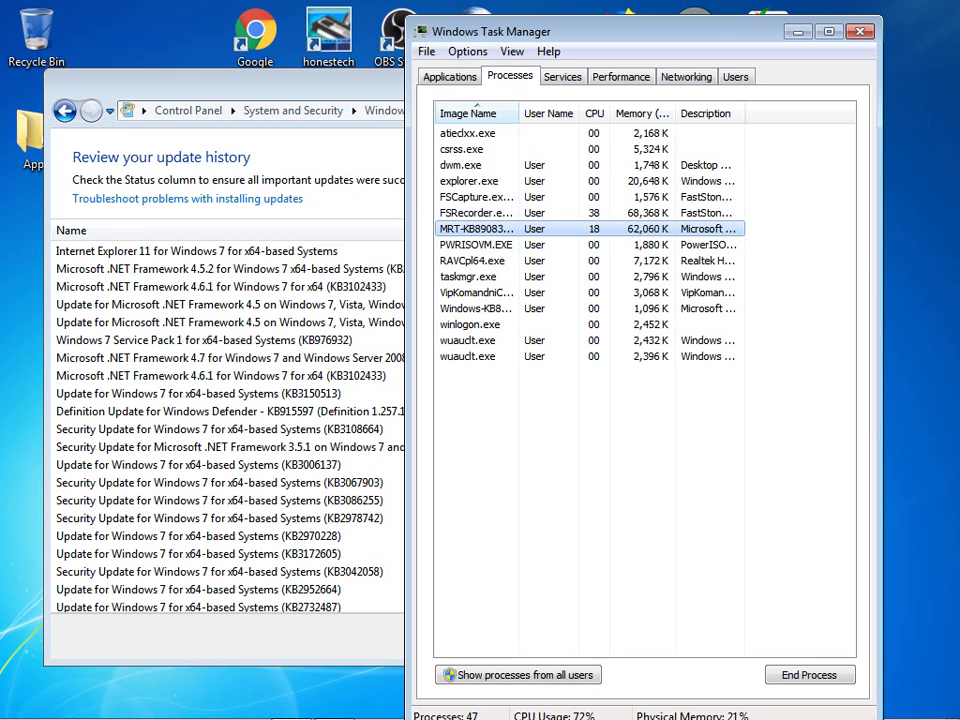
- Close Task Manager, return to the Windows Update installation progress, and close that window
{"action": "key", "text": "super"}
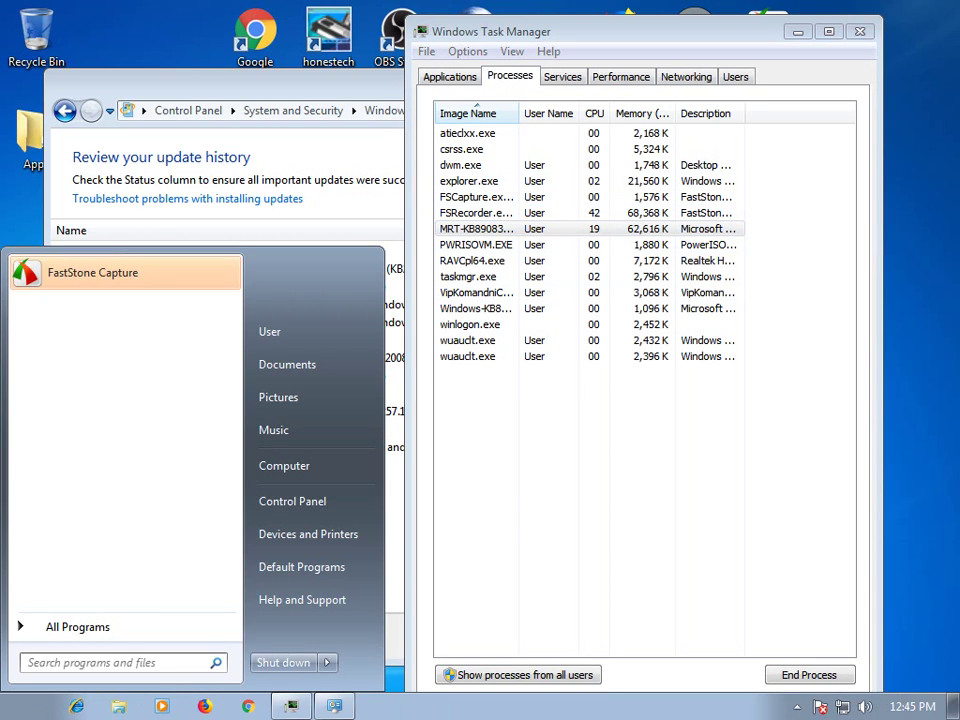
{"action": "key", "text": "super"}
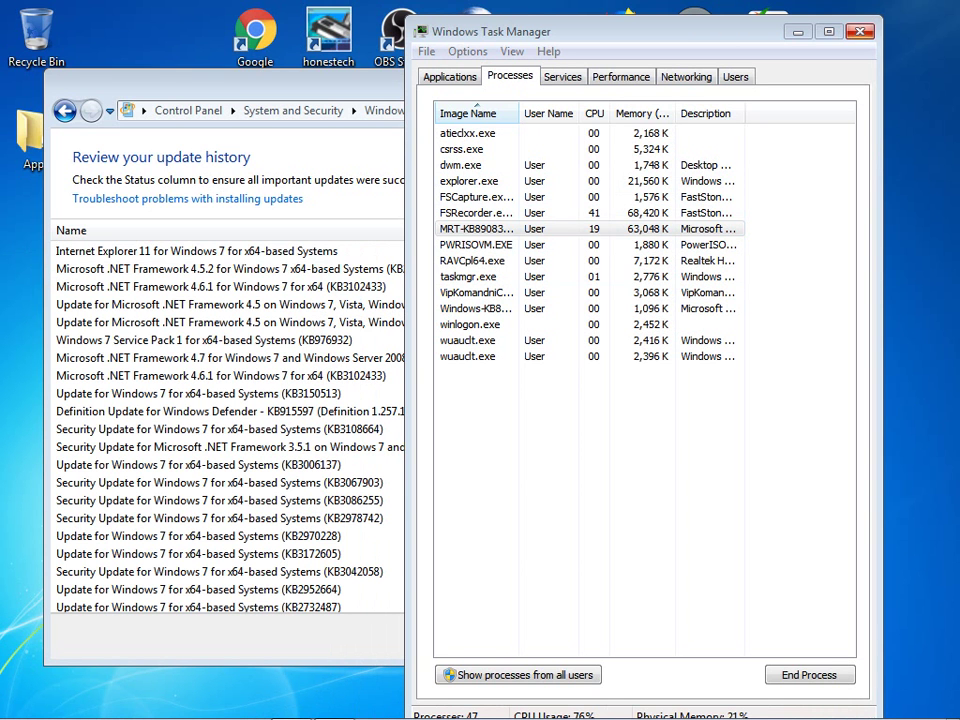
{"action": "left_click", "coordinate": [860, 32]}
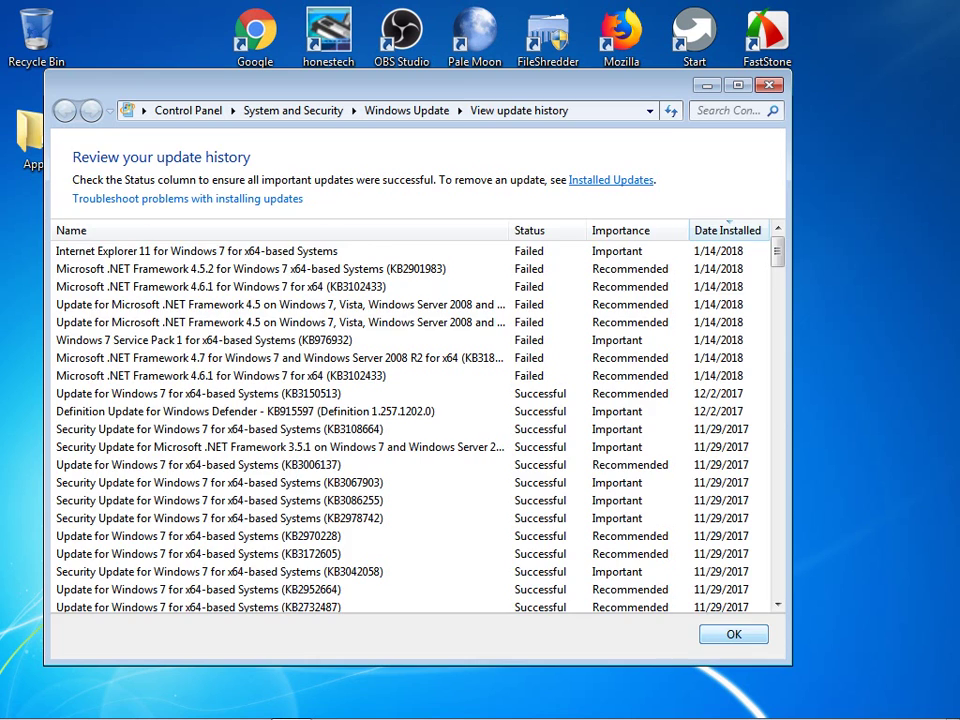
{"action": "key", "text": "alt+Left"}
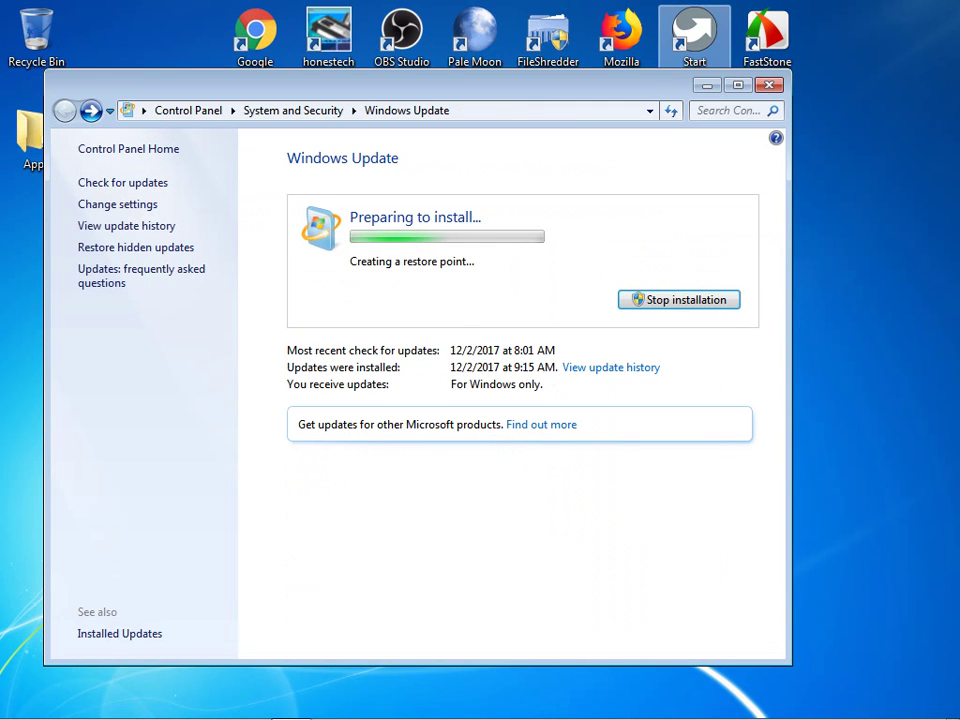
{"action": "key", "text": "alt+F4"}
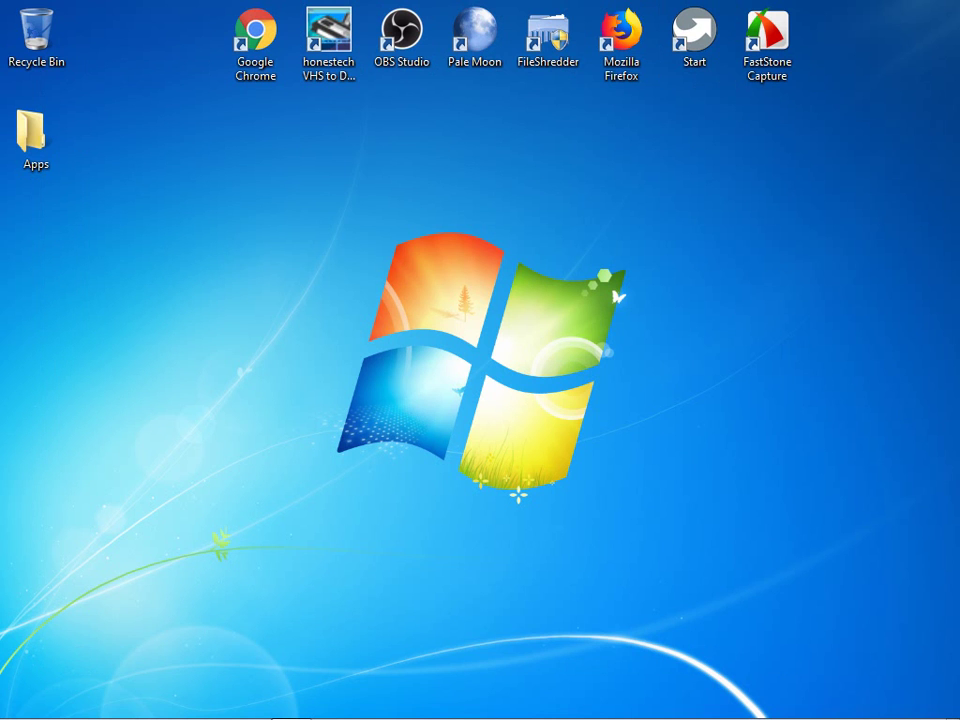